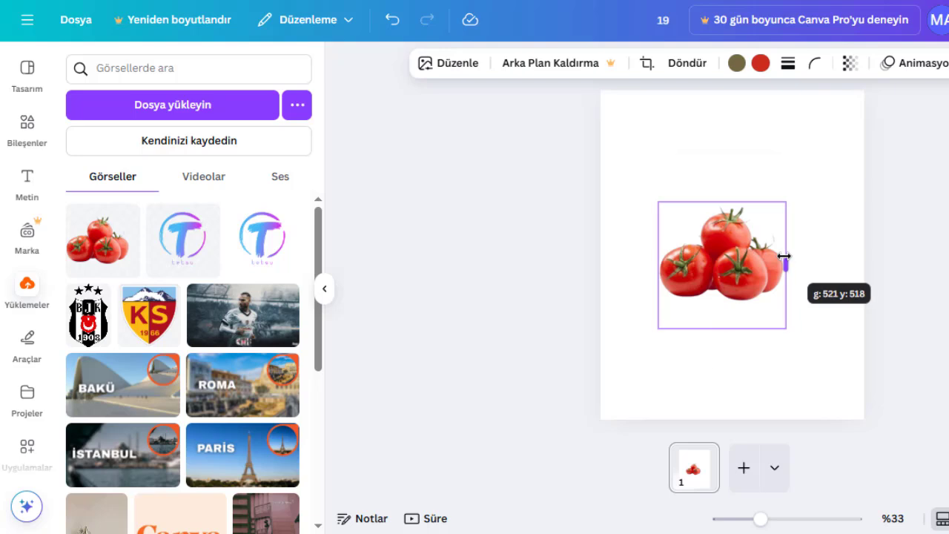
- Crop the empty space below the tomatoes and centre the image horizontally on the page
drag(720, 329, 720, 306)
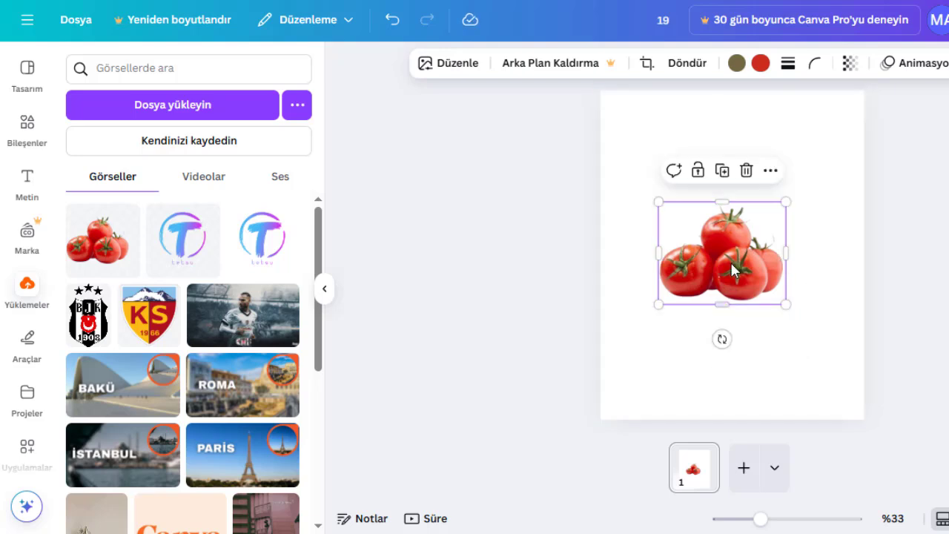
mouse_move(729, 265)
mouse_down()
mouse_move(747, 290)
mouse_move(739, 264)
mouse_up()
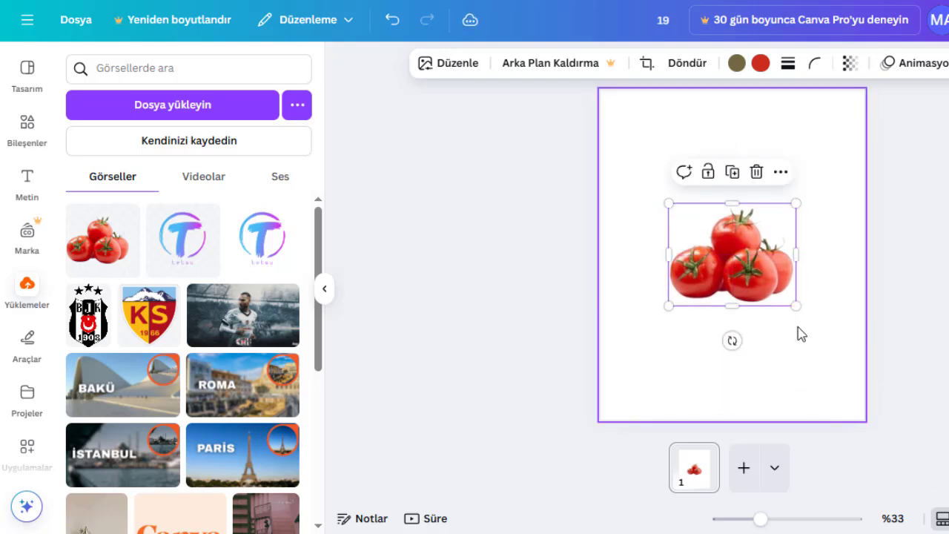
click(816, 349)
- Add a square shape, stretch it into a tall rectangle above the tomatoes and layer it behind them
click(25, 138)
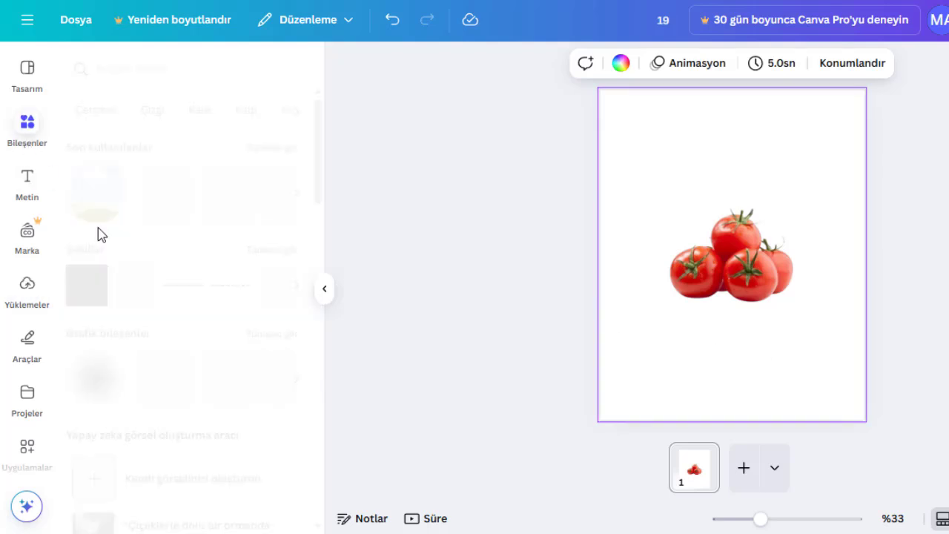
click(96, 296)
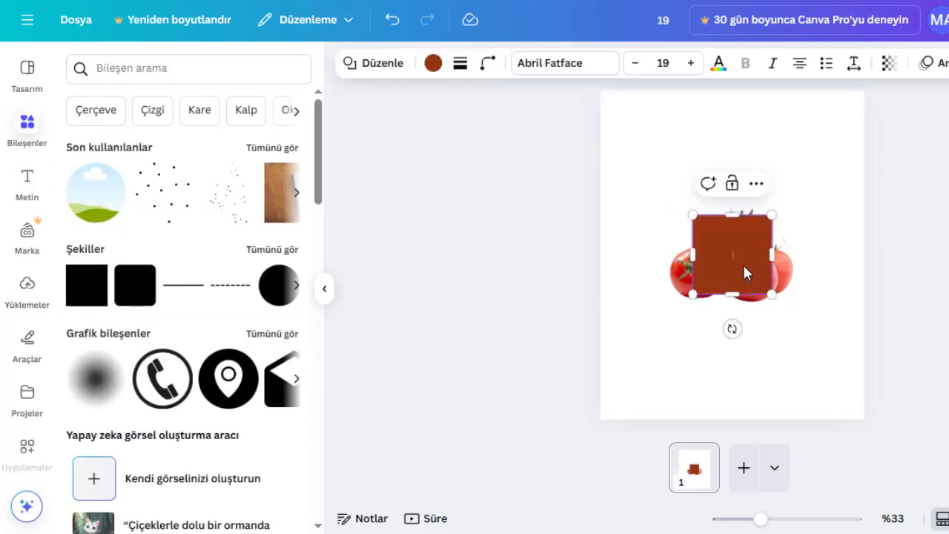
drag(733, 244, 734, 265)
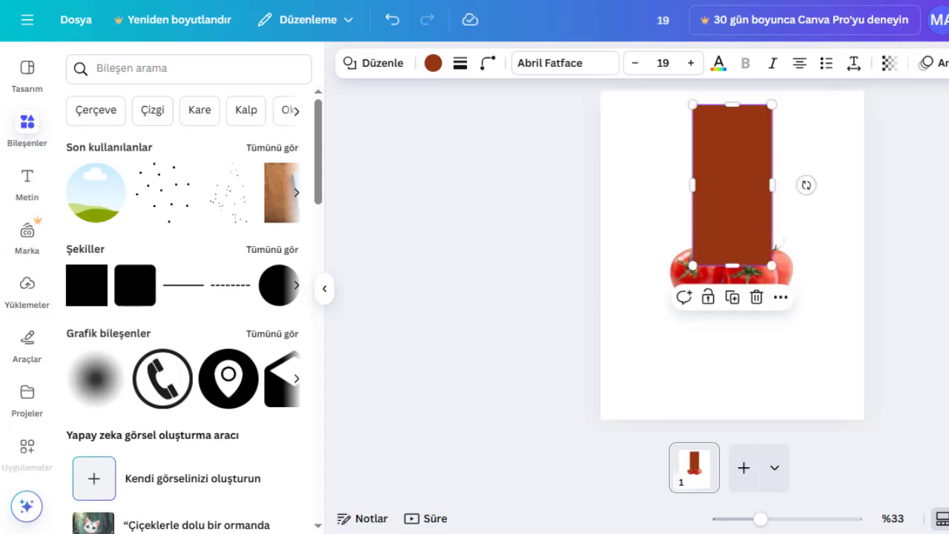
click(230, 141)
click(656, 208)
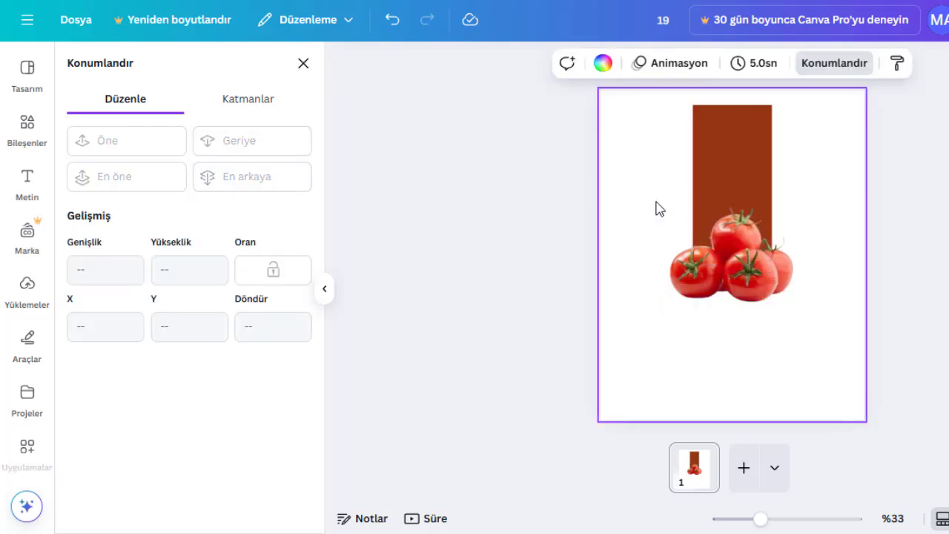
- Duplicate the tall rectangle and shrink the copy to a 324 × 60.9 px strip along the page's upper edge
click(700, 170)
key(ctrl+d)
drag(757, 169, 752, 142)
drag(738, 236, 736, 106)
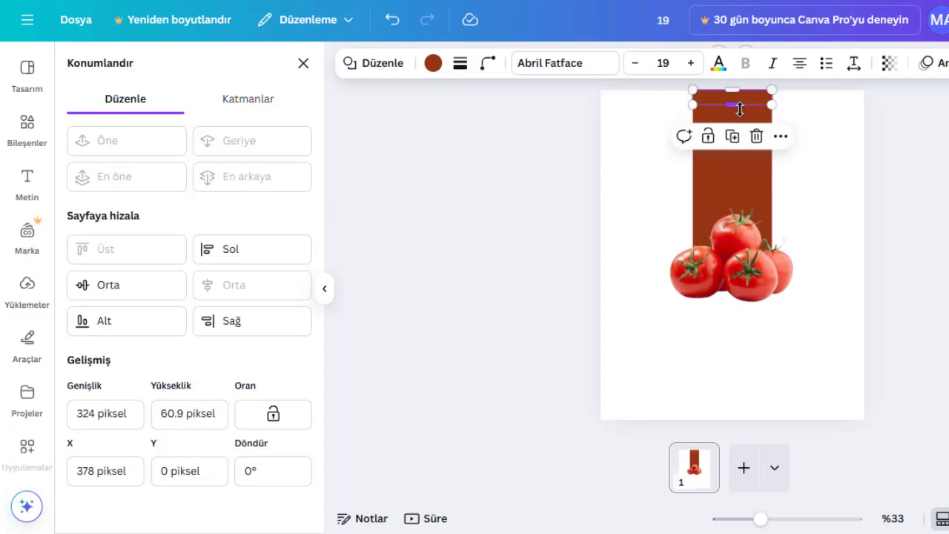
- Sample dark green #444321 from the tomato stem as the tall rectangle's text colour
click(713, 181)
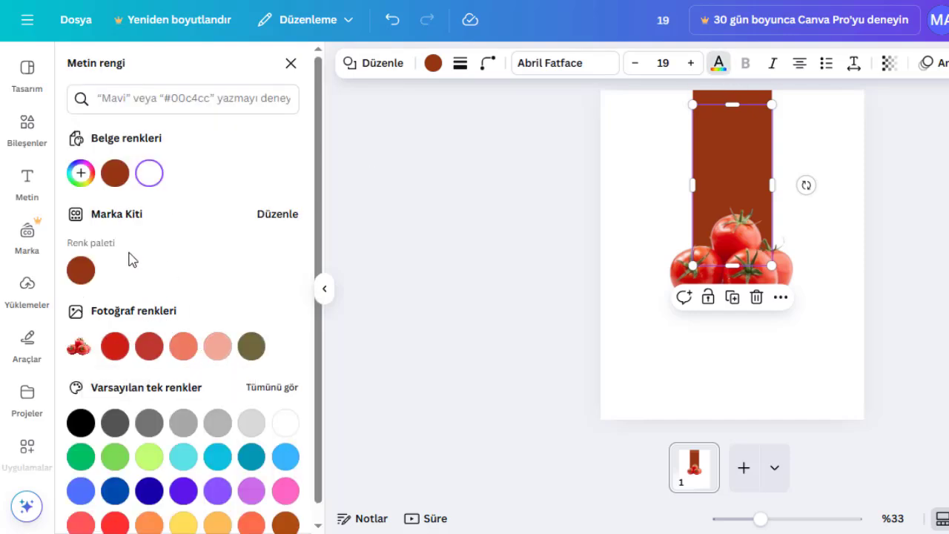
click(81, 173)
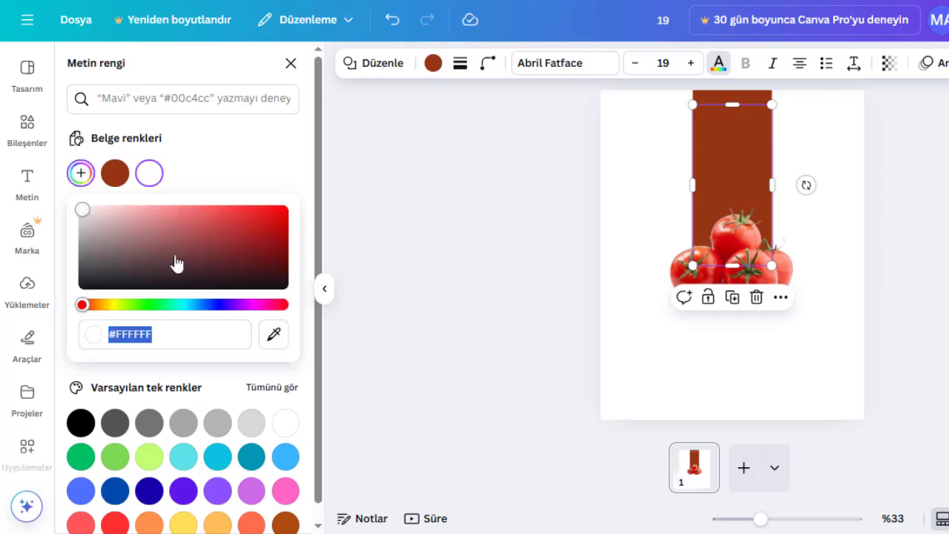
click(274, 335)
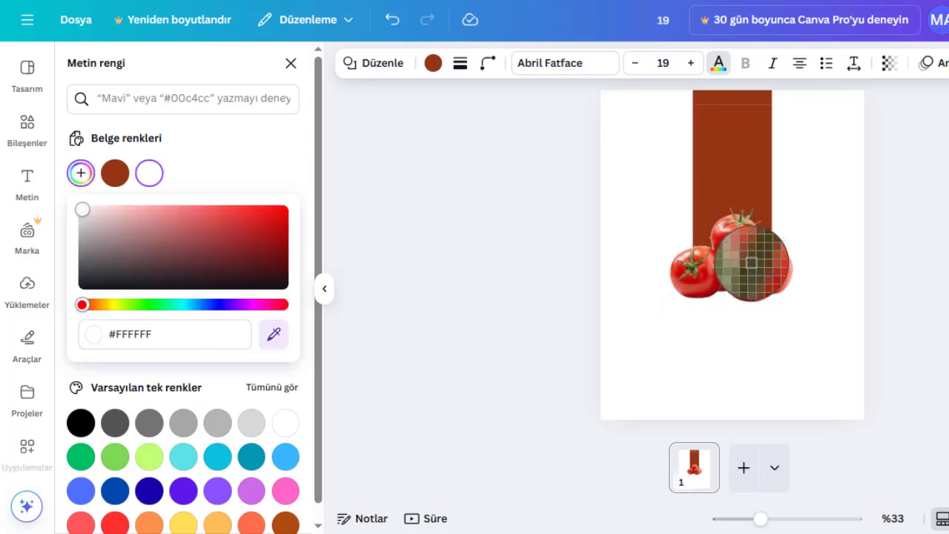
click(751, 271)
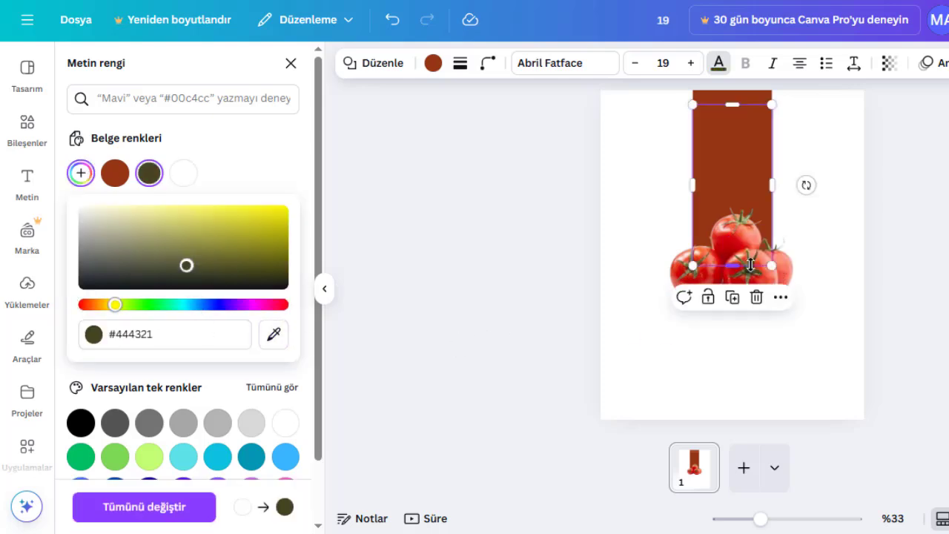
click(678, 153)
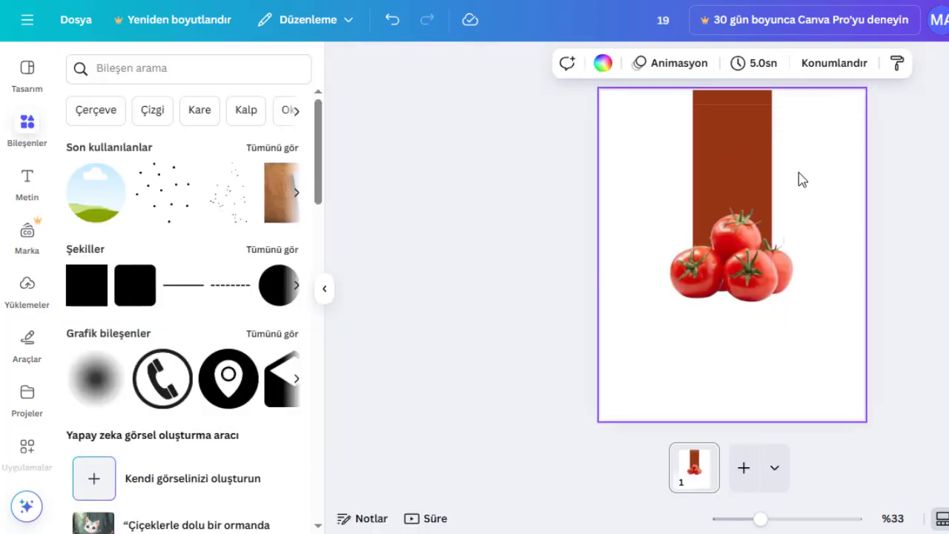
- Fill the tall rectangle with dark green #444321 and the strip above it with the photo's bright red
click(734, 175)
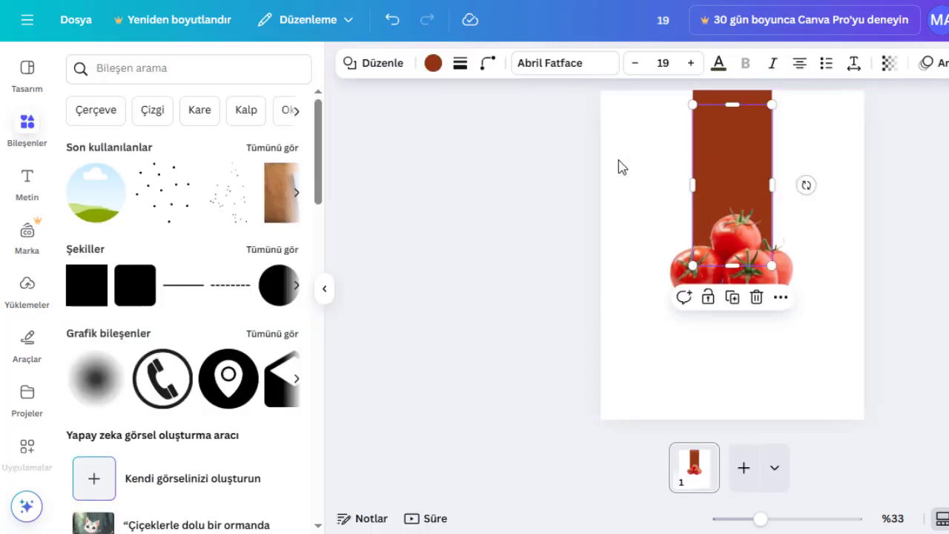
click(438, 65)
click(83, 176)
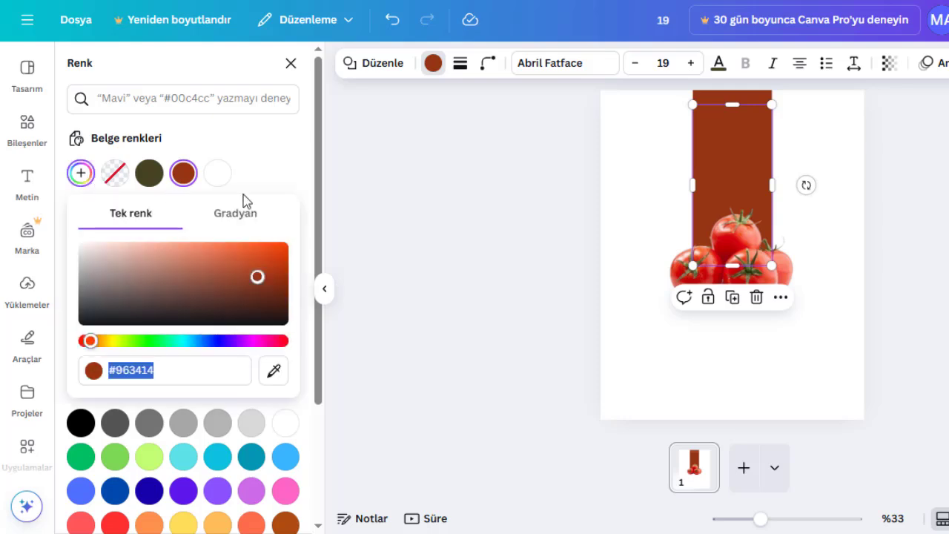
click(151, 175)
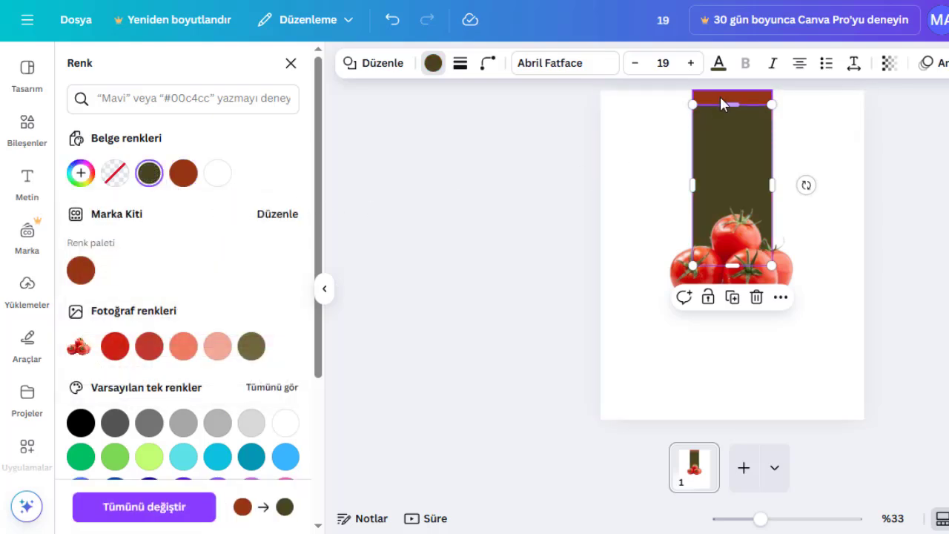
click(115, 345)
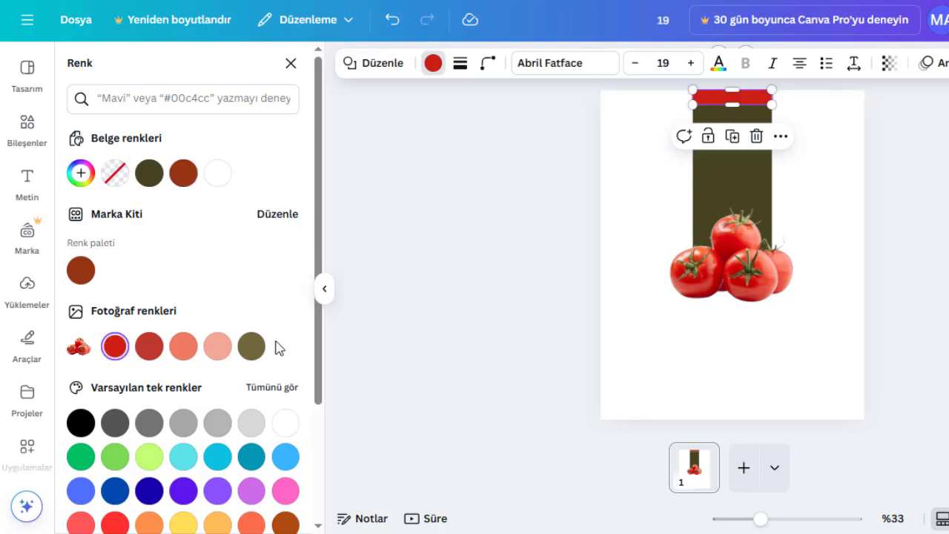
click(718, 357)
- Select the strip, rectangle and tomatoes together, enlarge them slightly and centre them on the page
drag(806, 362, 689, 96)
drag(795, 310, 807, 322)
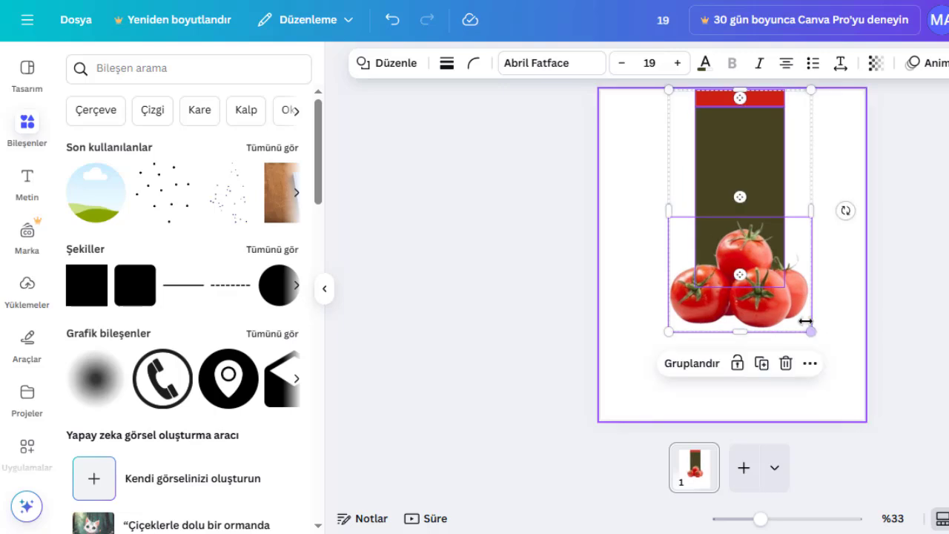
drag(765, 293, 757, 294)
click(841, 303)
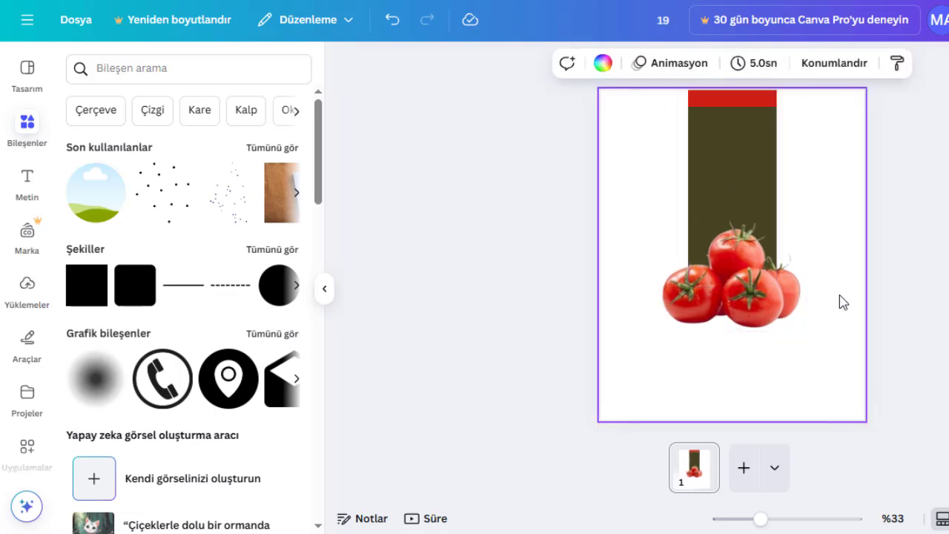
- Examine how the red strip meets the page's upper edge and how the enlarged shapes and tomatoes line up
key(ctrl+plus)
scroll(764, 141, up, 2)
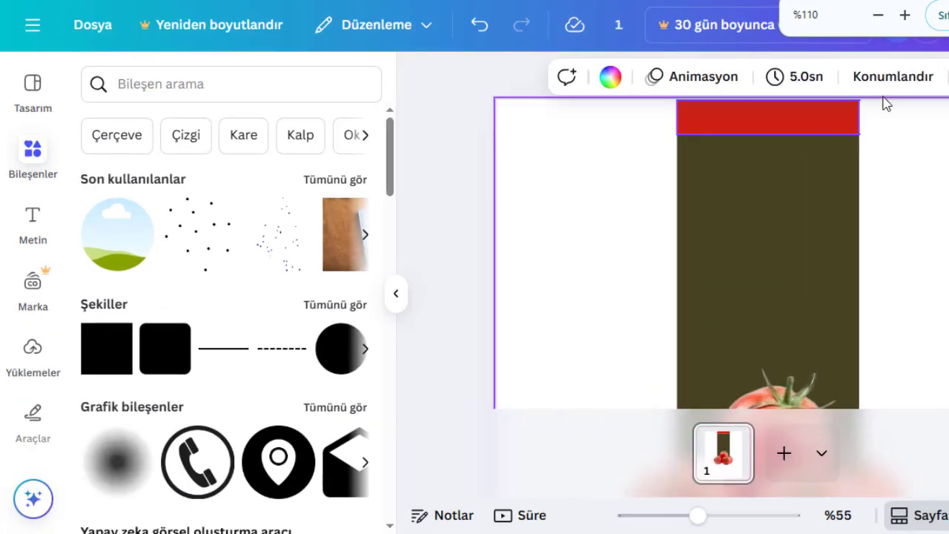
key(ctrl+minus)
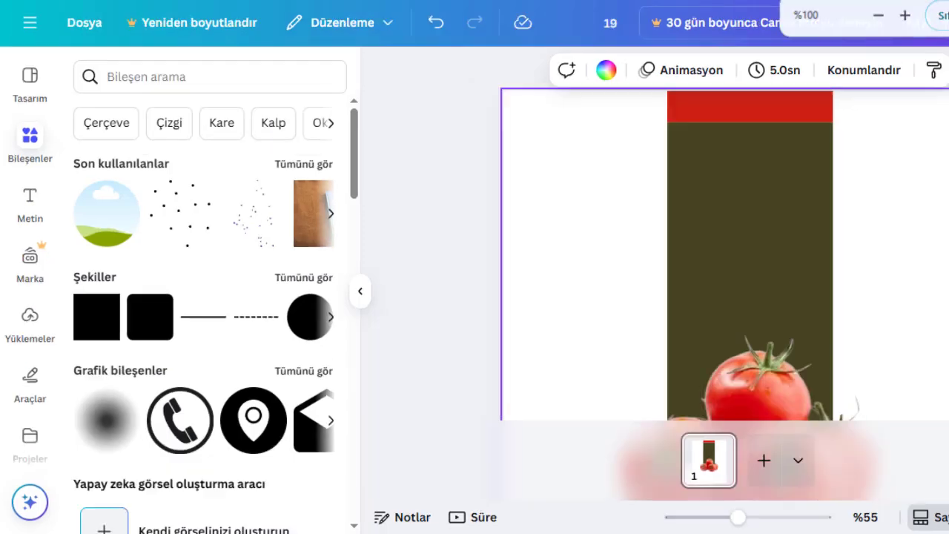
key(ctrl+minus)
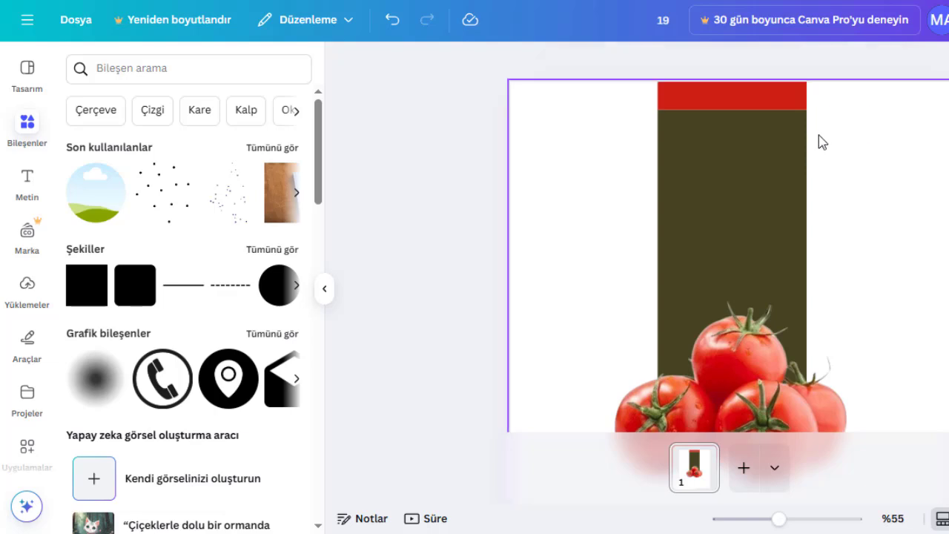
scroll(920, 158, down, 2)
drag(856, 324, 621, 100)
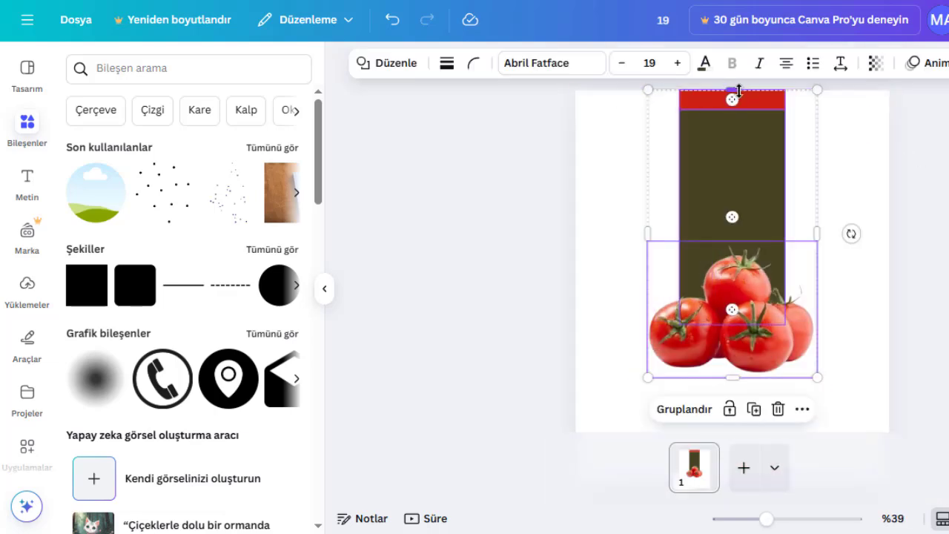
mouse_move(738, 90)
mouse_down()
mouse_move(731, 79)
mouse_move(734, 89)
mouse_up()
click(859, 212)
click(757, 90)
click(822, 163)
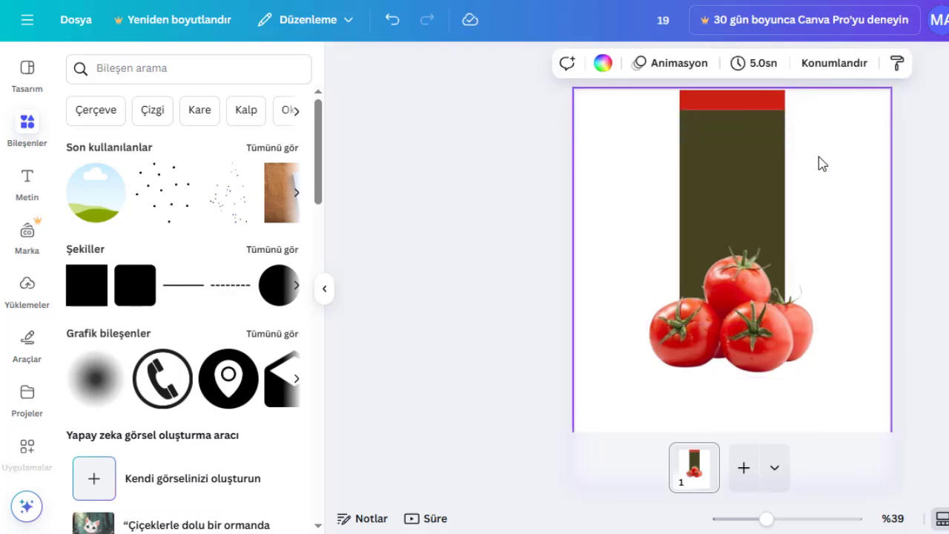
scroll(834, 262, down, 2)
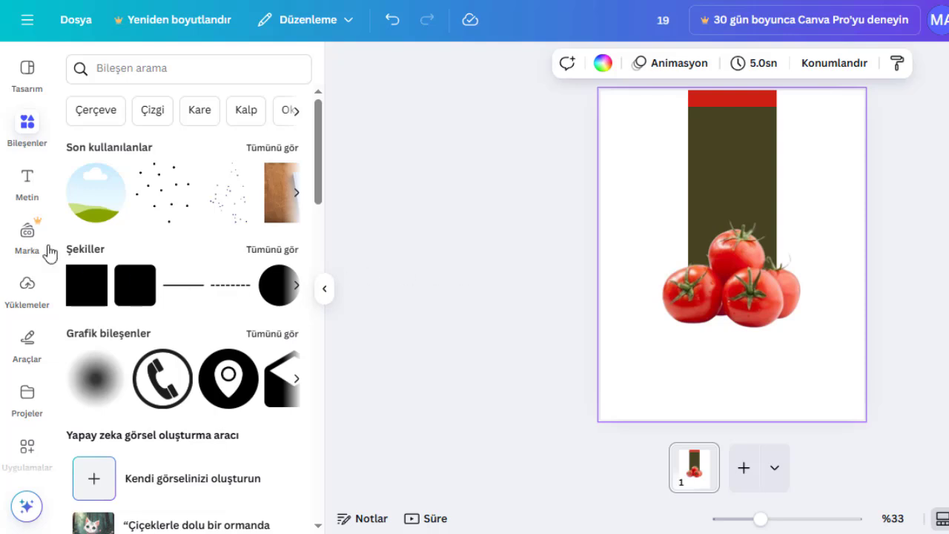
- Add a heading reading "29" and move it onto the dark green rectangle
click(27, 182)
click(165, 284)
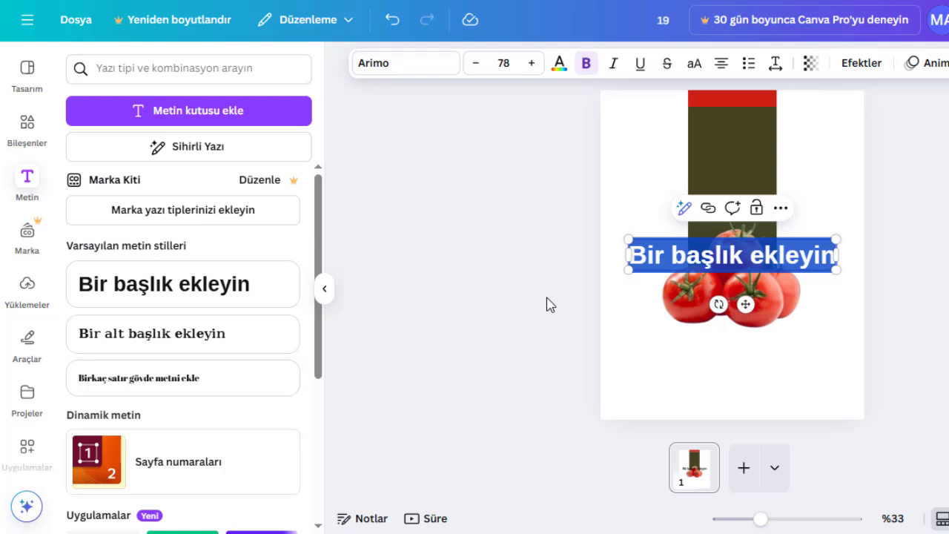
text(29)
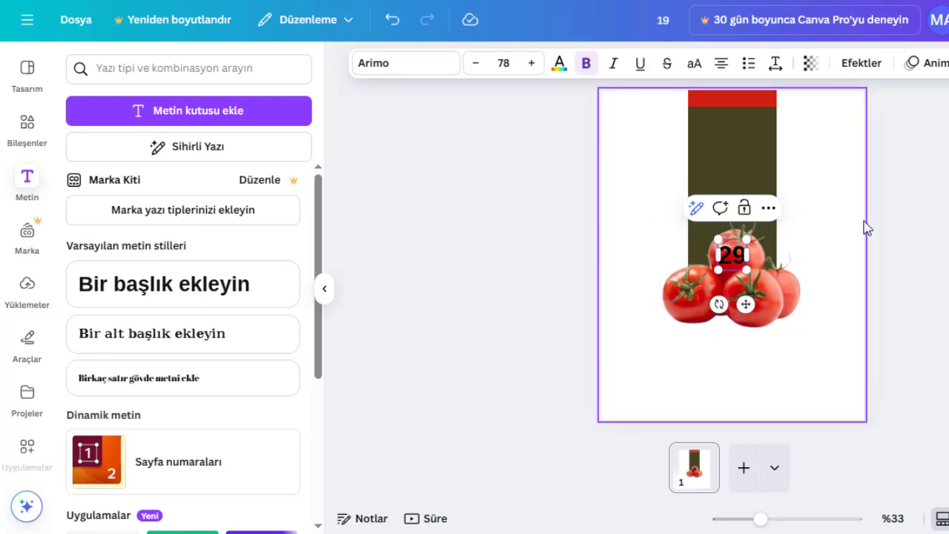
click(814, 230)
drag(726, 256, 711, 170)
- Set the text colour of the "29" heading to white
click(560, 64)
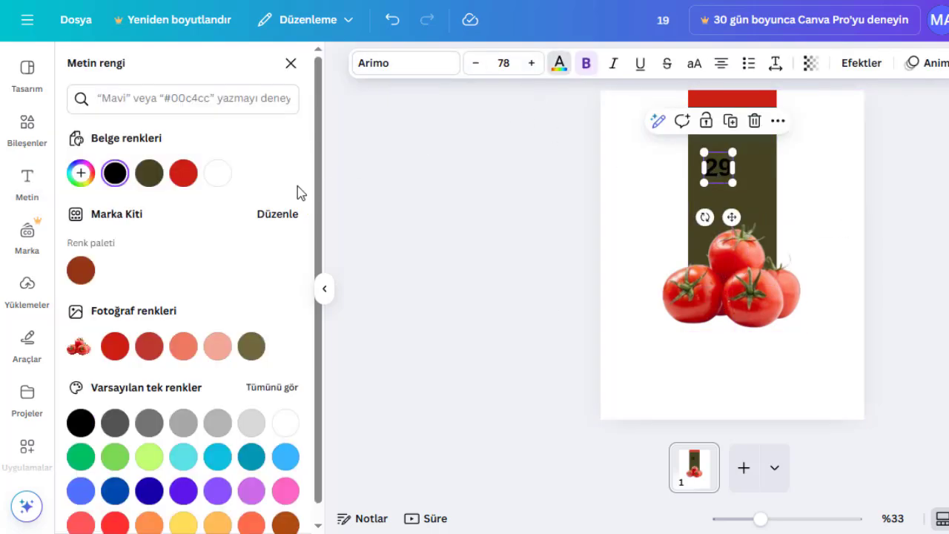
click(217, 176)
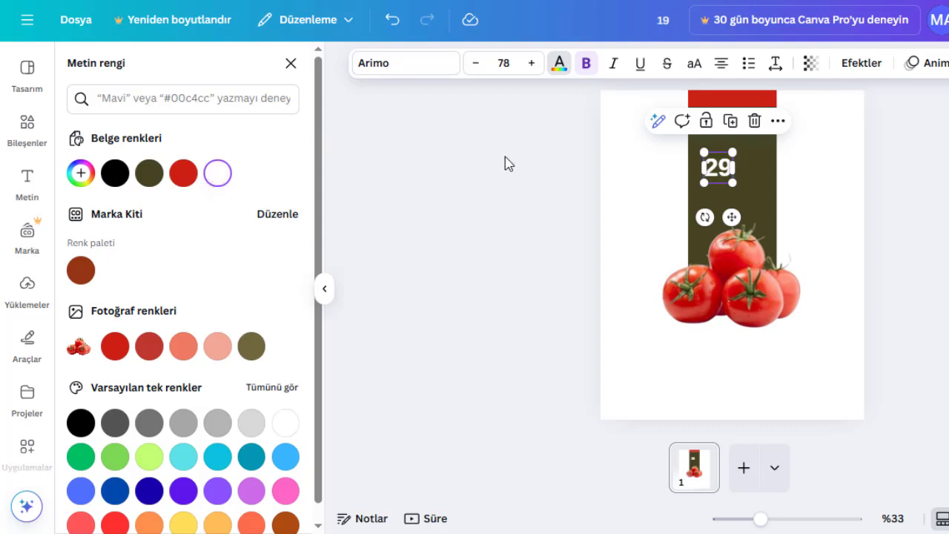
click(616, 170)
- Search the fonts for "ANT" and apply Antonio to the "29" heading
click(705, 173)
click(378, 64)
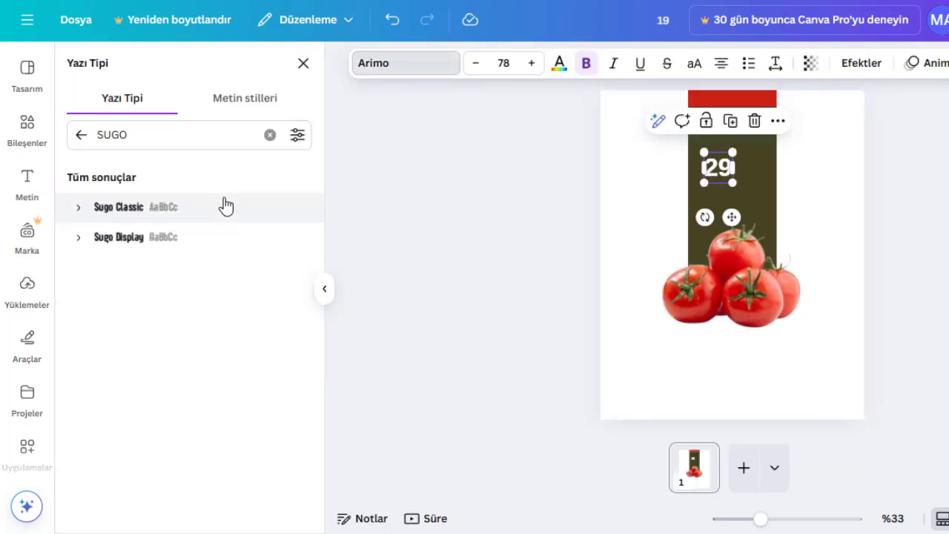
click(144, 144)
key(ctrl+a)
text(ANT)
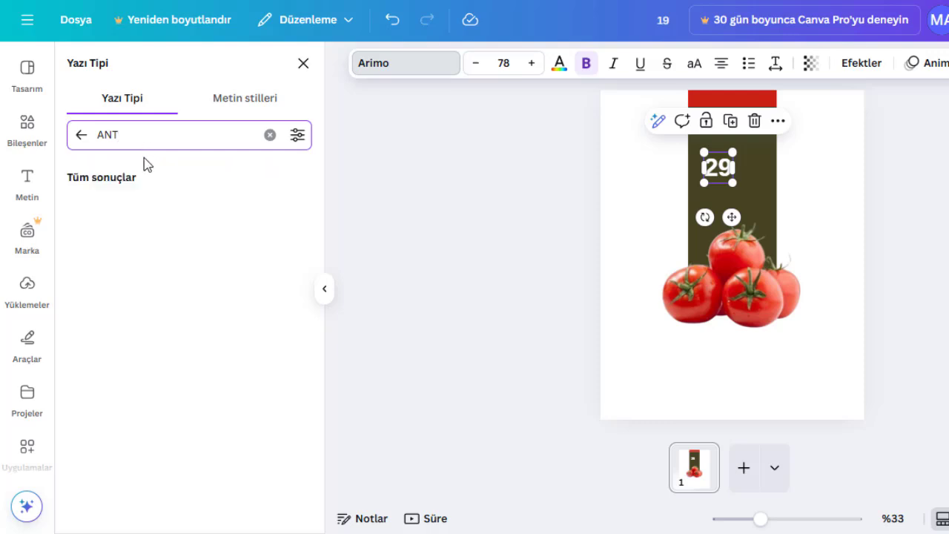
click(141, 211)
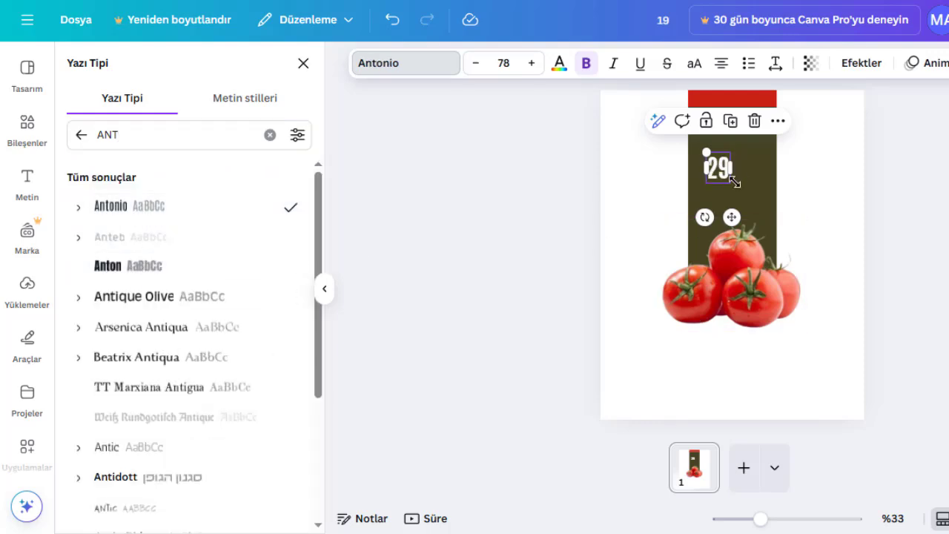
- Enlarge the "29" text to size 181, place it on the green rectangle above the tomatoes and remove its bold formatting
drag(693, 148, 627, 109)
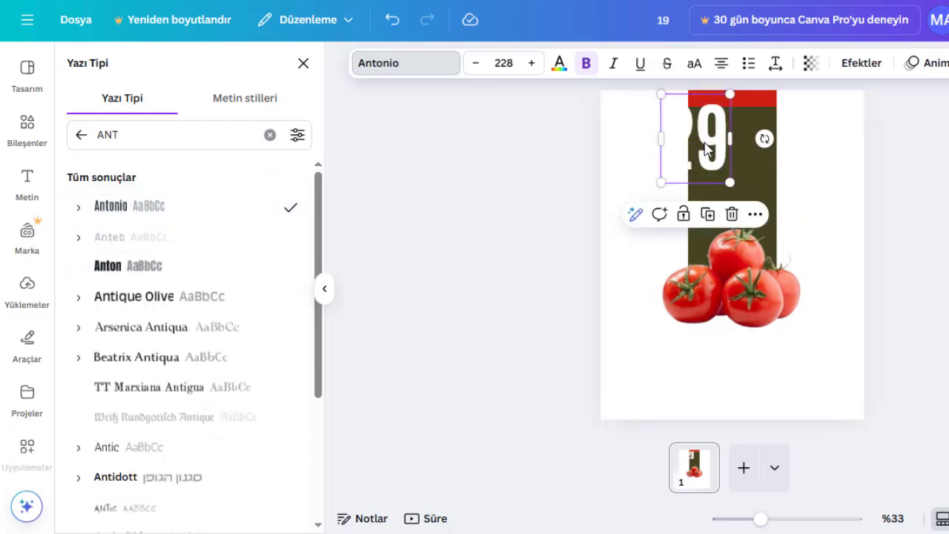
drag(735, 112, 743, 147)
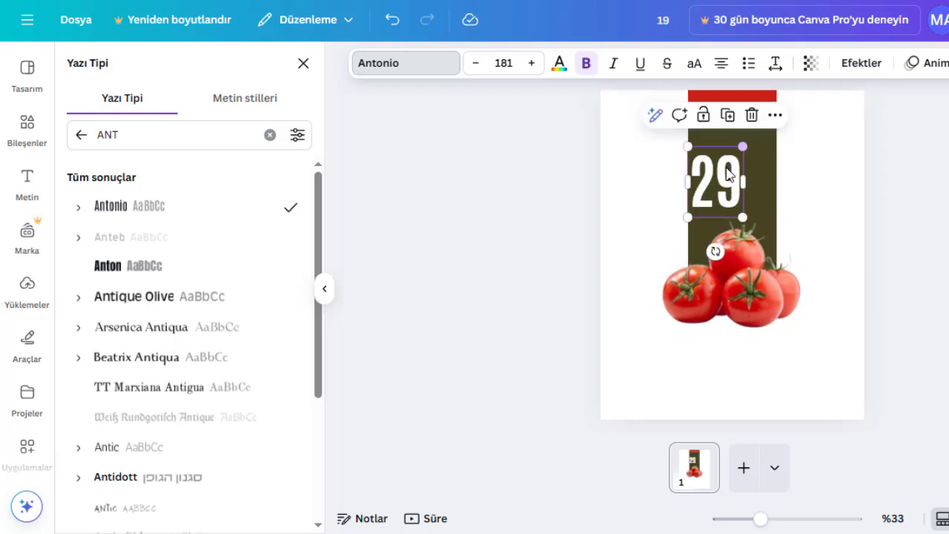
drag(715, 183, 775, 200)
click(587, 64)
- Duplicate the "29" text beside the original and replace the copy's content with a comma
key(ctrl+d)
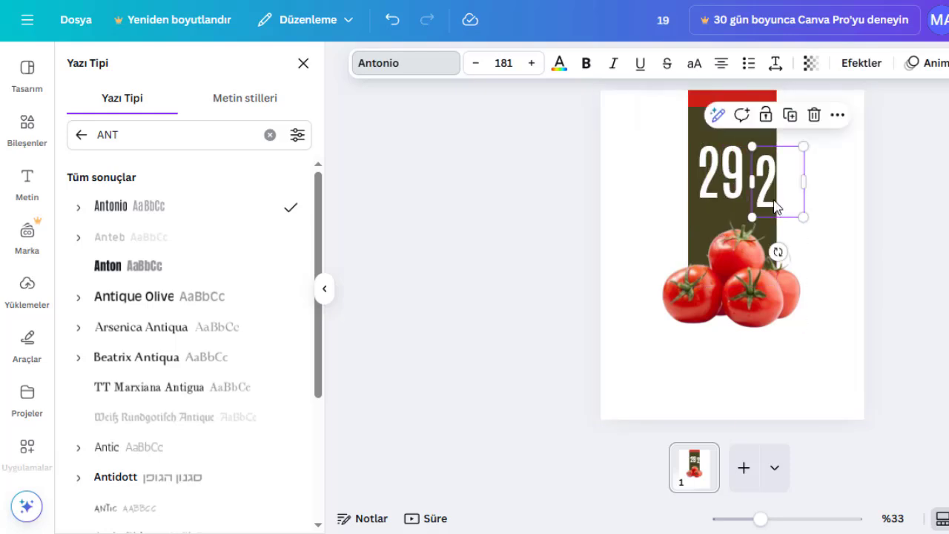
double_click(775, 201)
key(BackSpace)
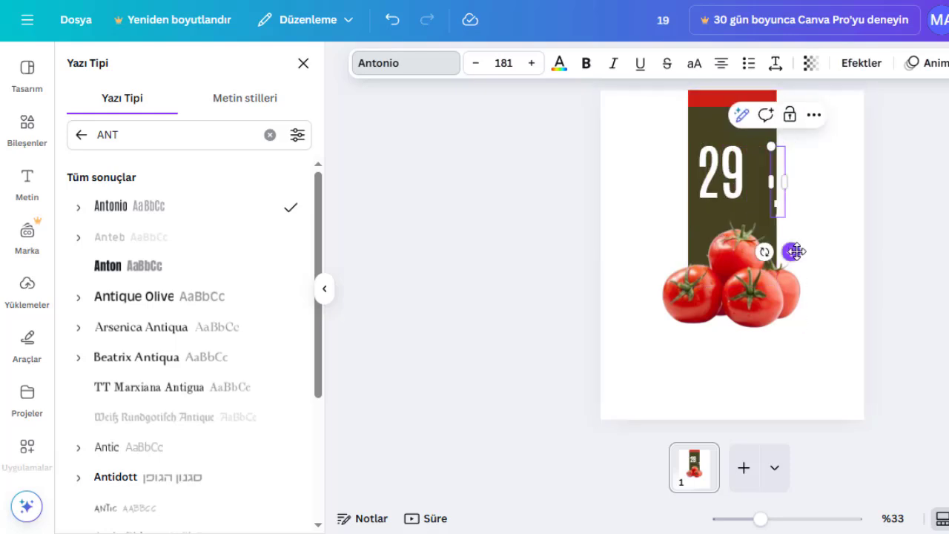
- Finish the comma text and place it raised beside the upper end of "29" on the green rectangle
text(,)
drag(773, 230, 765, 202)
click(861, 214)
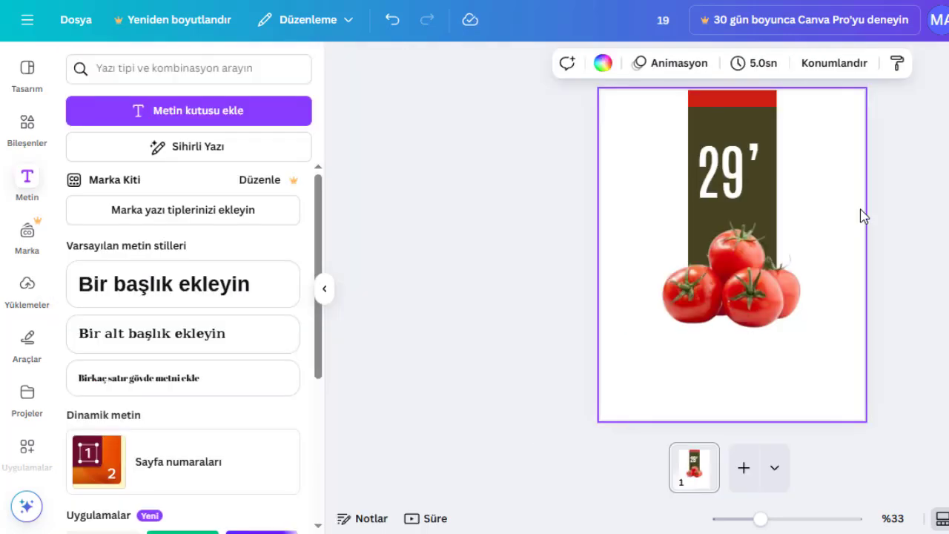
- Set the comma's font size to 100 and move it close to the upper edge of "29"
click(757, 149)
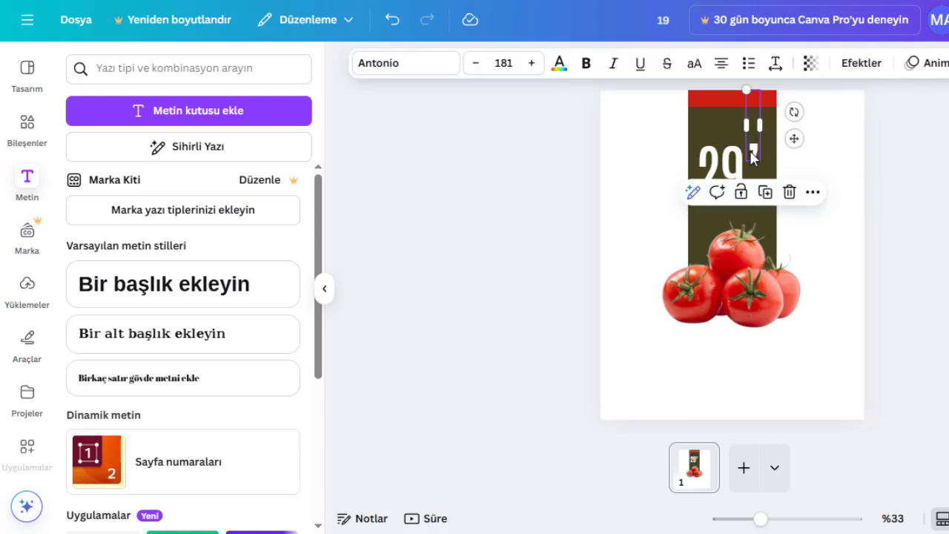
click(503, 63)
text(100)
key(Return)
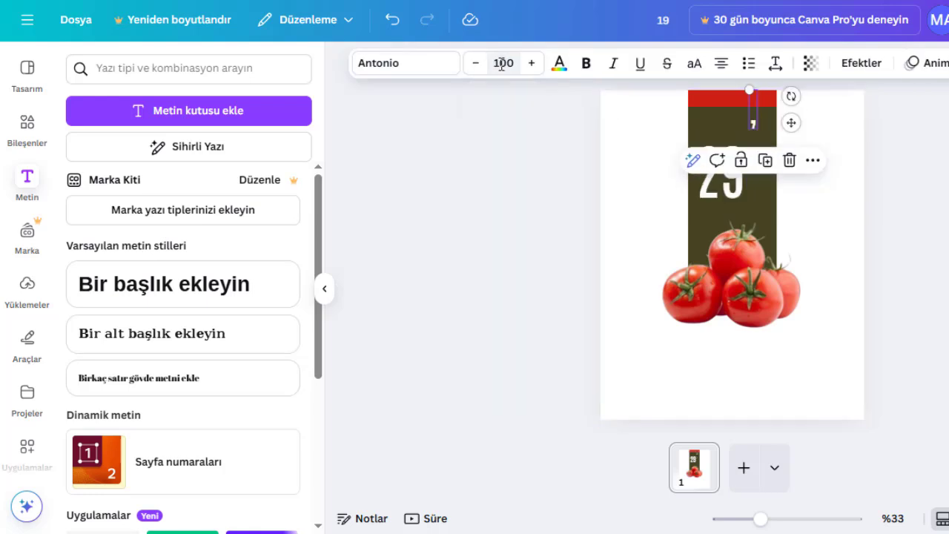
click(793, 157)
click(753, 126)
drag(753, 126, 751, 153)
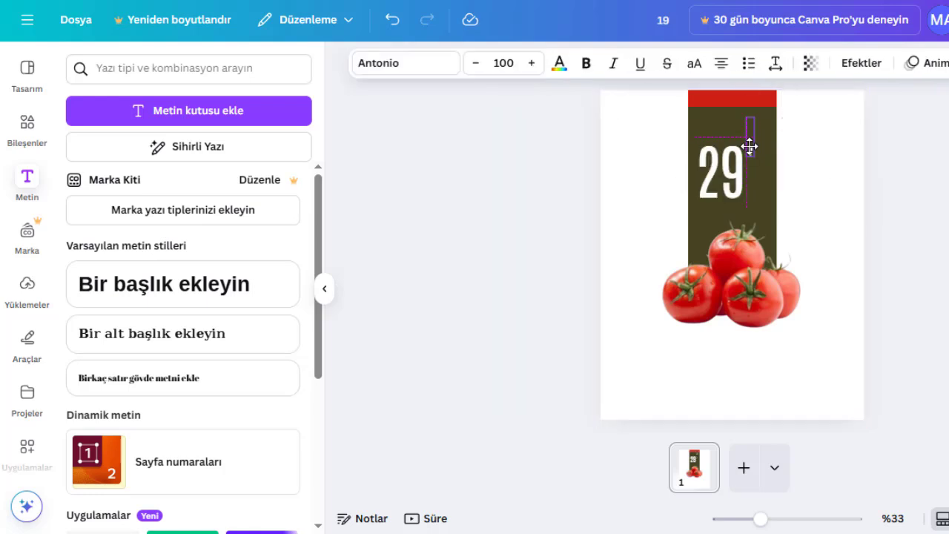
click(820, 221)
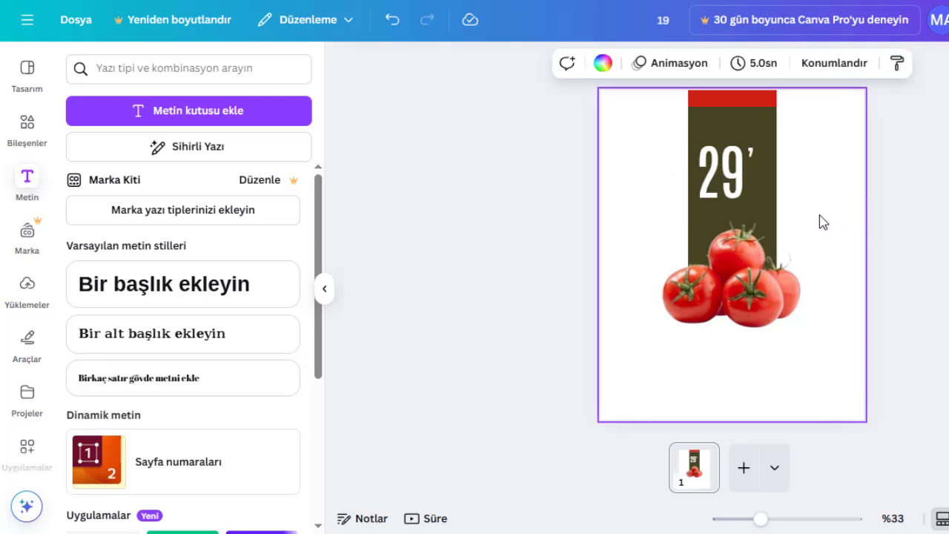
- Duplicate the "29" text beside the original and replace the copy's content with "75"
click(737, 175)
double_click(754, 181)
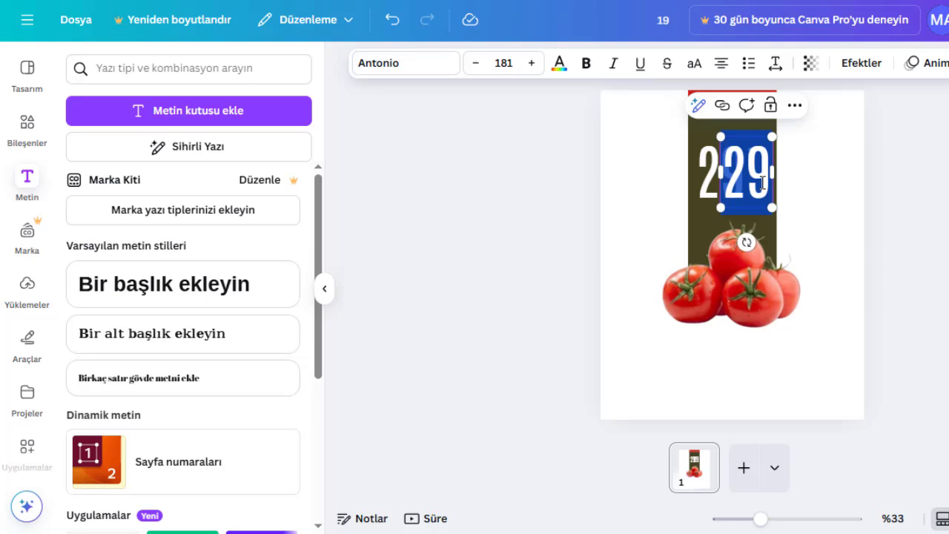
text(95)
- Shrink the "75" text and place it raised beside the comma as the decimal part of the price
drag(721, 136, 751, 161)
click(844, 207)
click(808, 179)
click(759, 167)
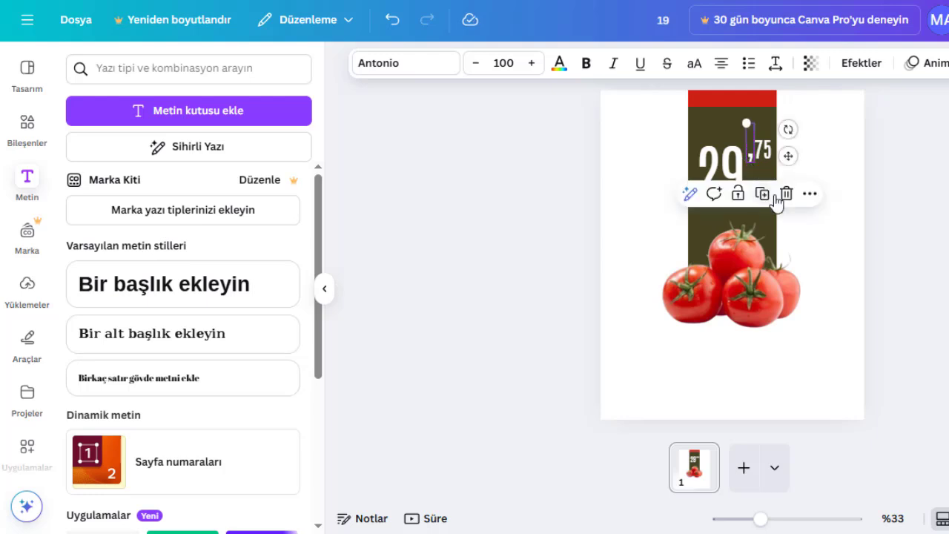
click(843, 206)
- Adjust the positions of the comma and "75" so they sit closer to "29"
scroll(787, 243, up, 6)
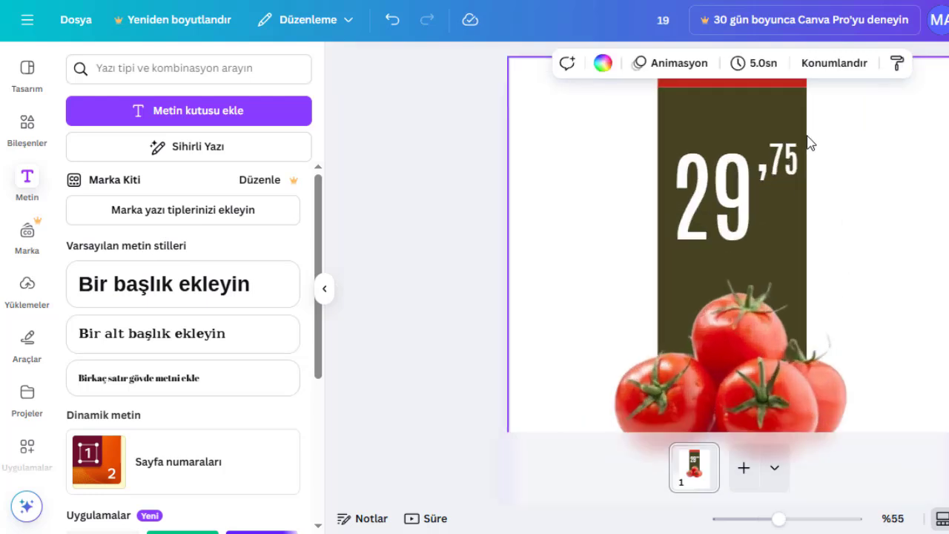
click(782, 172)
drag(782, 172, 819, 175)
click(824, 178)
click(907, 299)
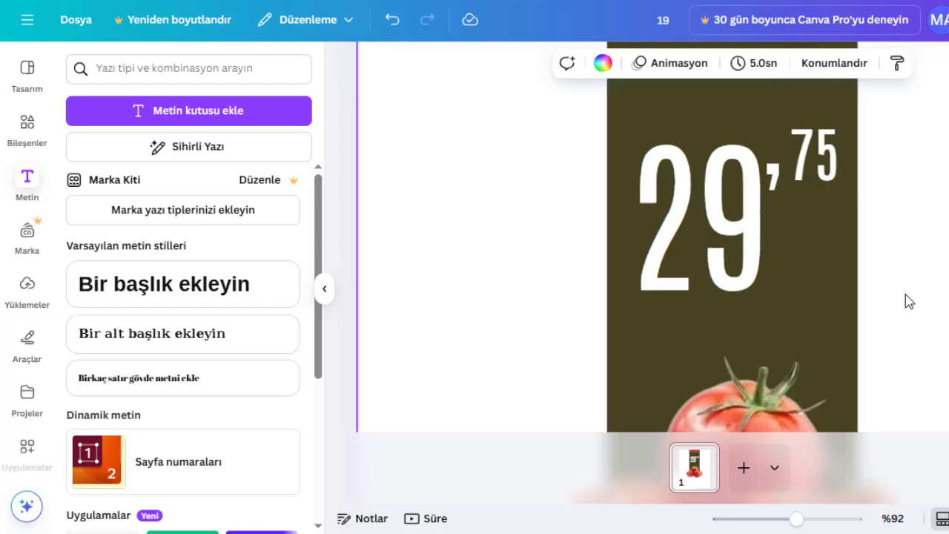
- Enlarge the "75" text to size 72,1
click(806, 151)
drag(786, 118, 776, 108)
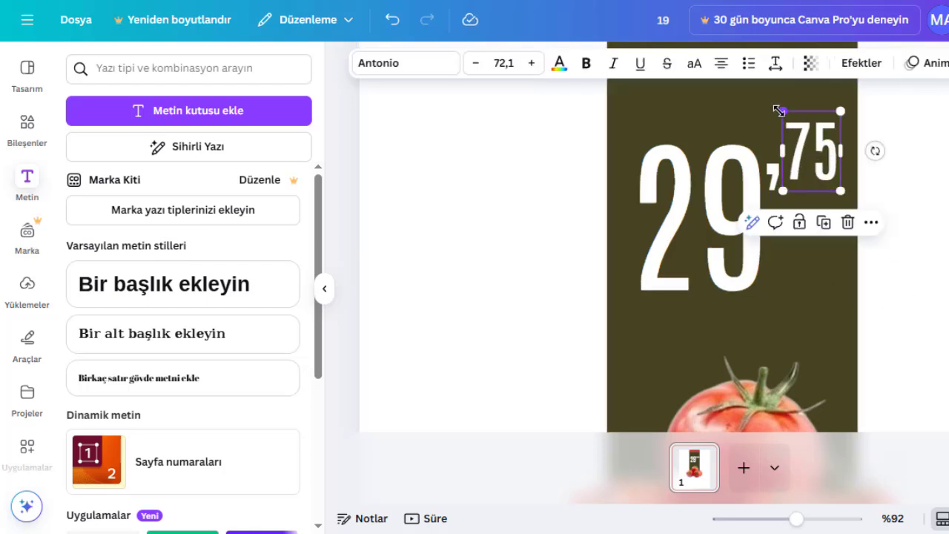
key(Escape)
- Select "29", the comma and "75" together and nudge the whole price slightly on the green rectangle
scroll(940, 286, down, 5)
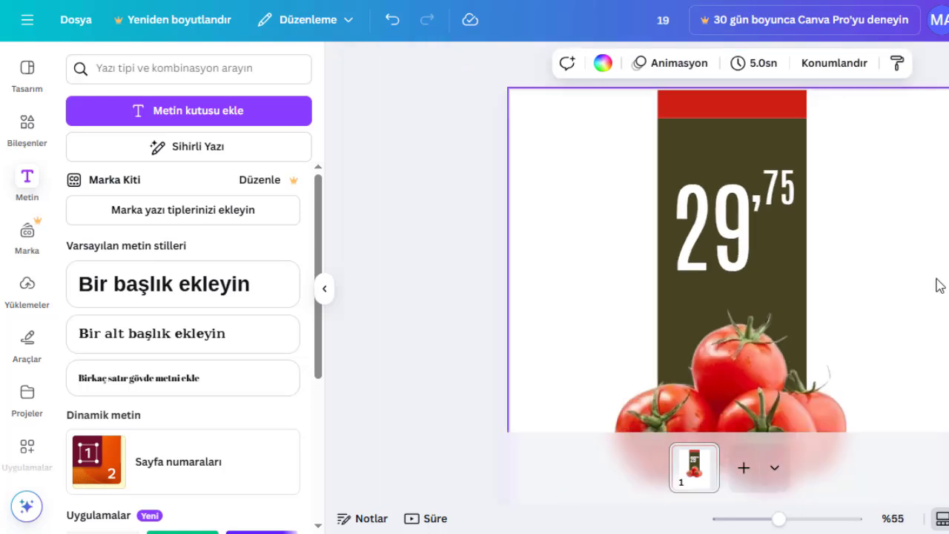
click(726, 157)
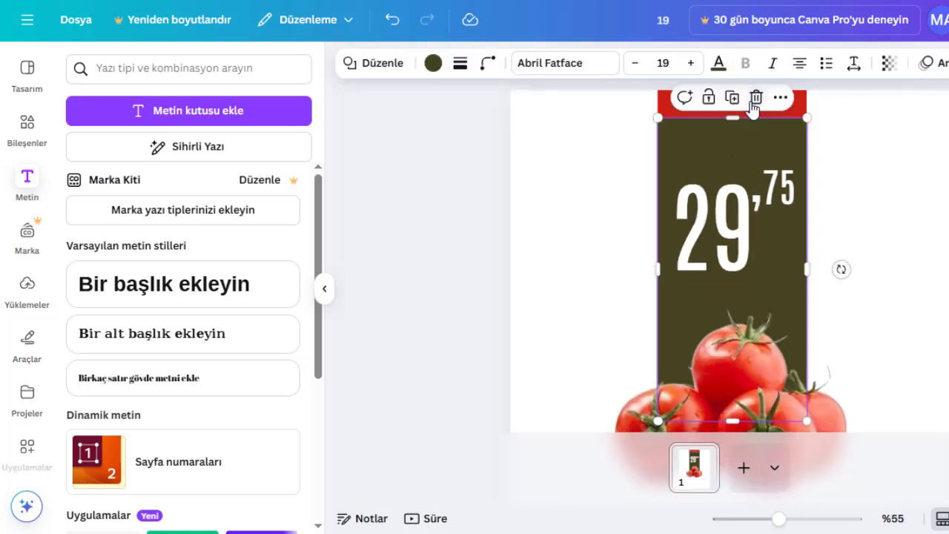
click(703, 178)
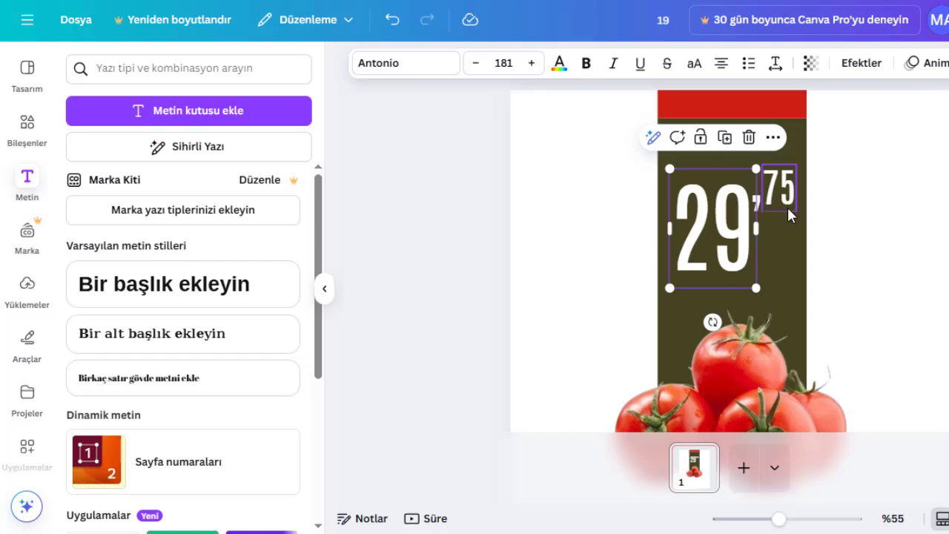
click(825, 172)
drag(779, 137, 712, 221)
drag(745, 267, 742, 263)
click(893, 280)
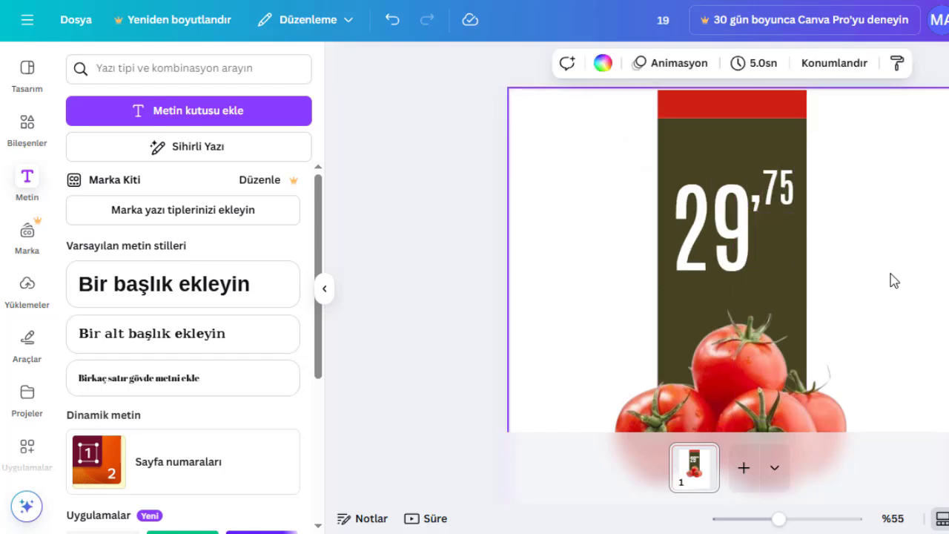
- Duplicate the "75" text below the original and replace the copy's content with "KG"
click(788, 194)
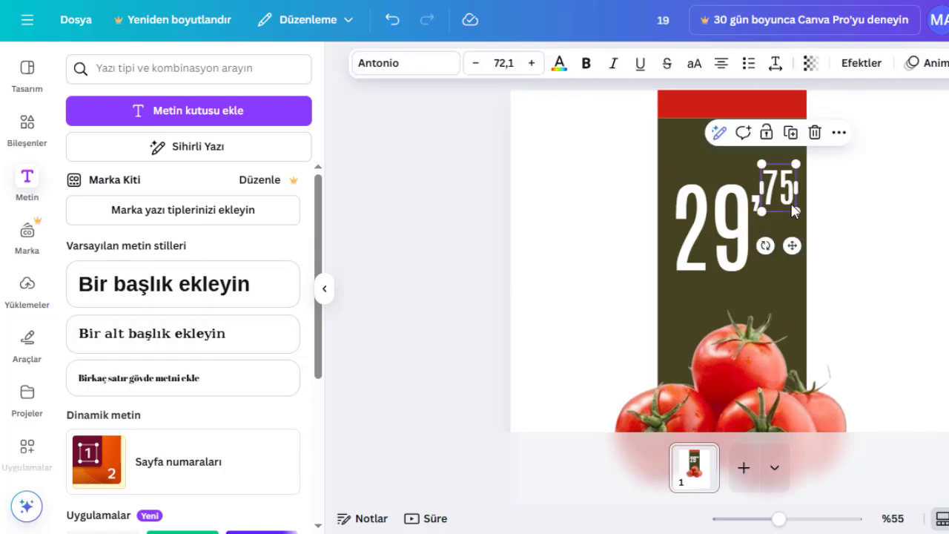
drag(792, 207, 786, 244)
double_click(786, 246)
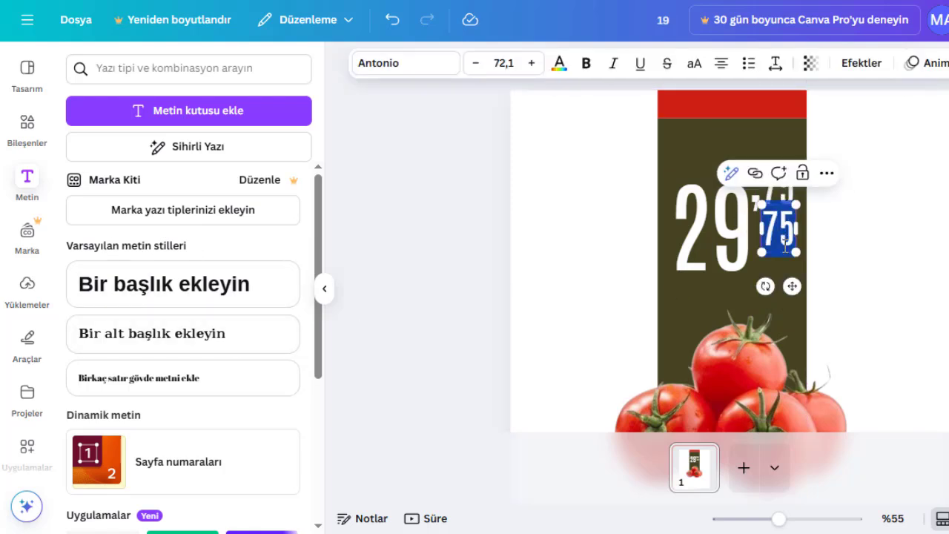
text(KG)
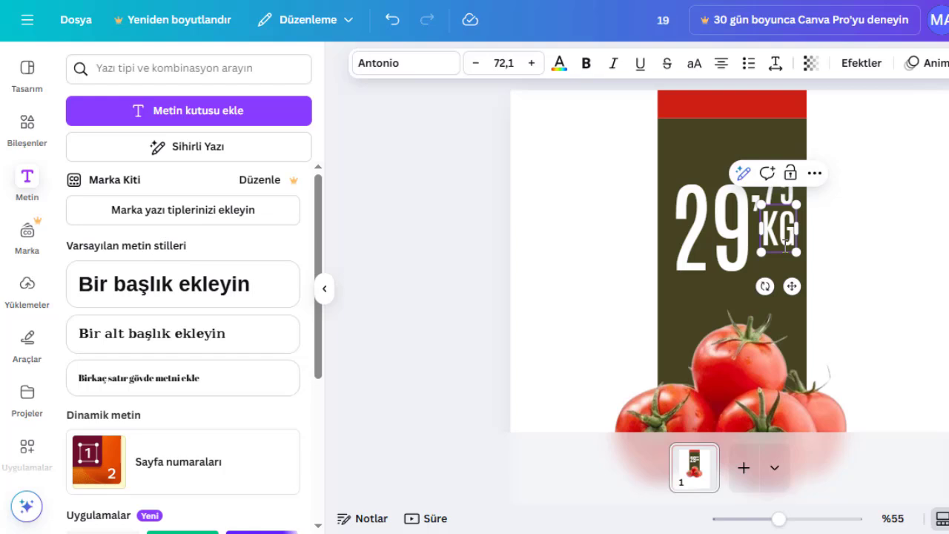
- Shrink the "KG" text and place it directly below the comma, beside "29"
drag(761, 208, 767, 232)
click(829, 246)
click(905, 254)
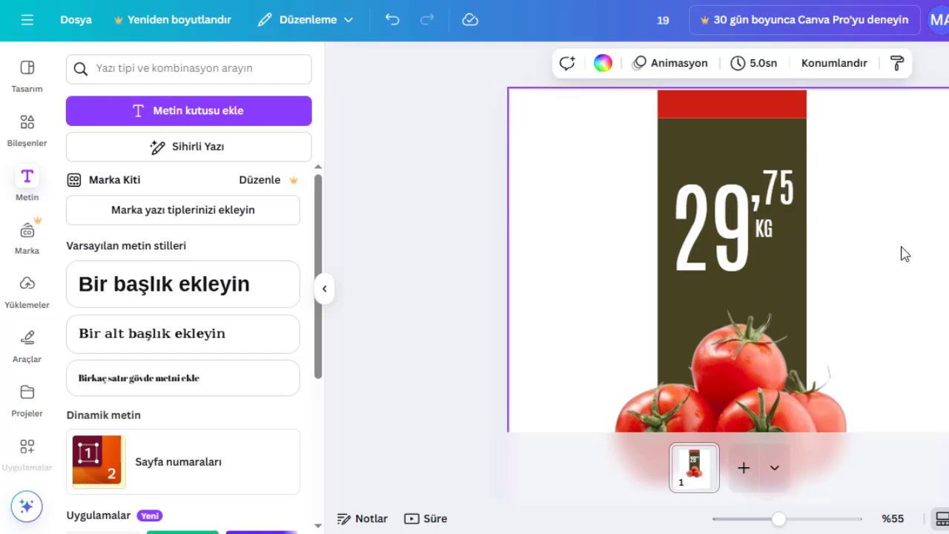
- Duplicate the "29" text above the price and replace the copy's content with "ÖZEL FİYAT"
scroll(900, 242, down, 3)
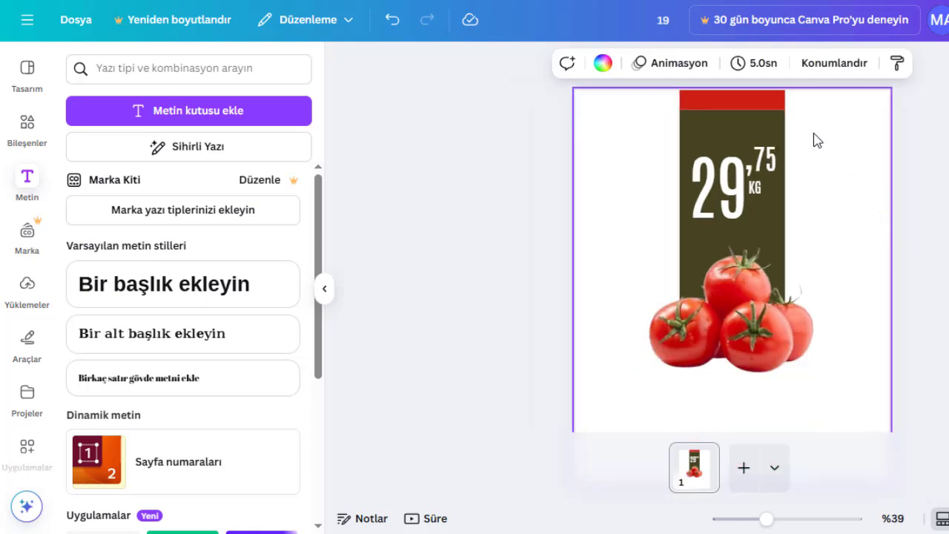
click(734, 195)
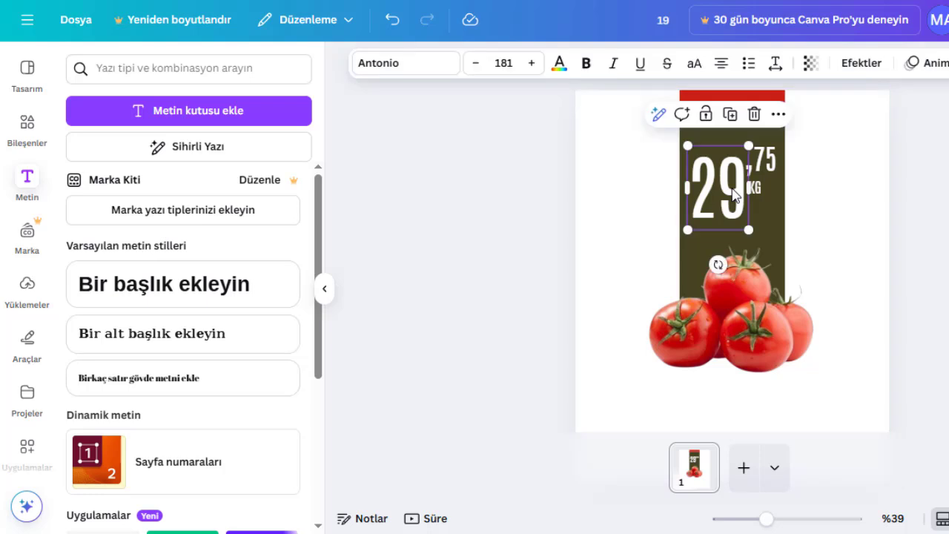
key(ctrl+d)
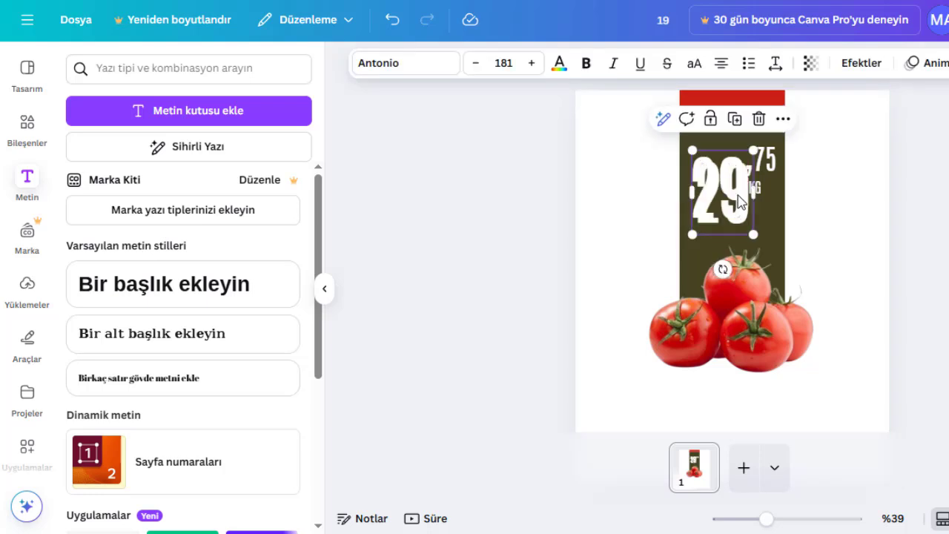
drag(737, 197, 709, 127)
double_click(710, 128)
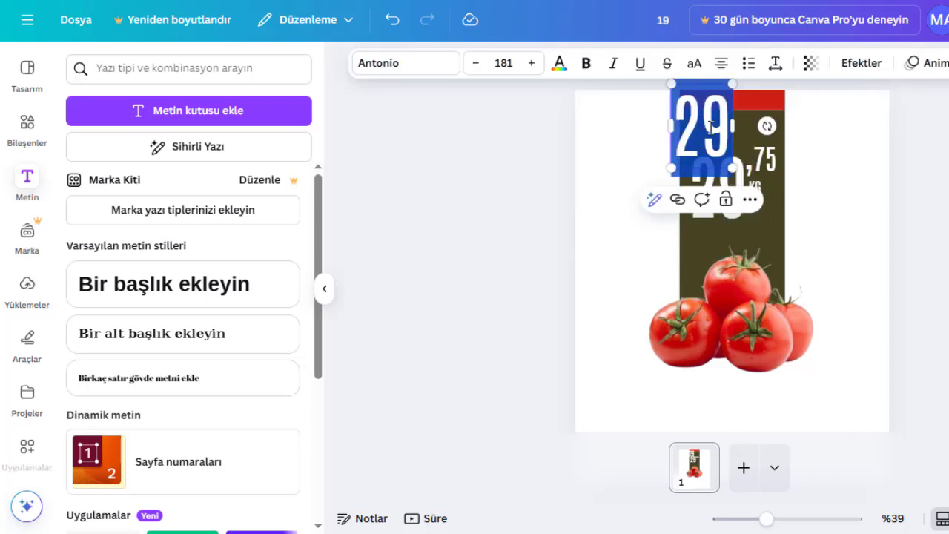
text(ÖZEL)
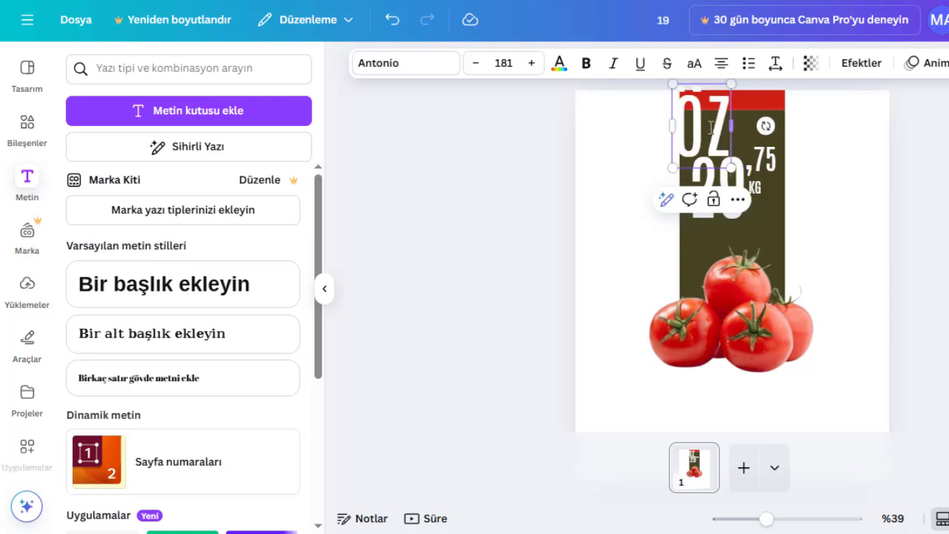
text( FİYAT)
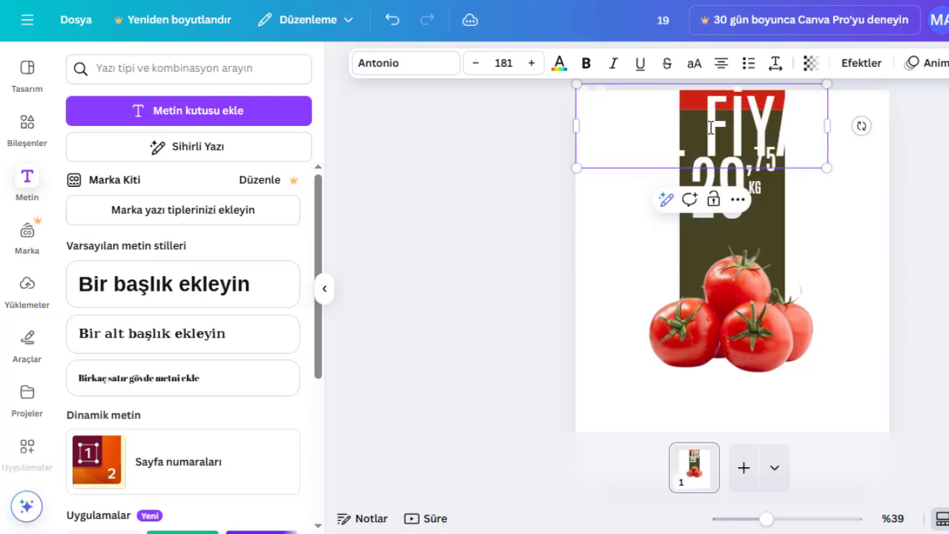
- Shrink the "ÖZEL FİYAT" text to size 46,7 and place it over the red band above the price
drag(645, 108, 736, 147)
drag(793, 201, 754, 157)
drag(789, 114, 757, 117)
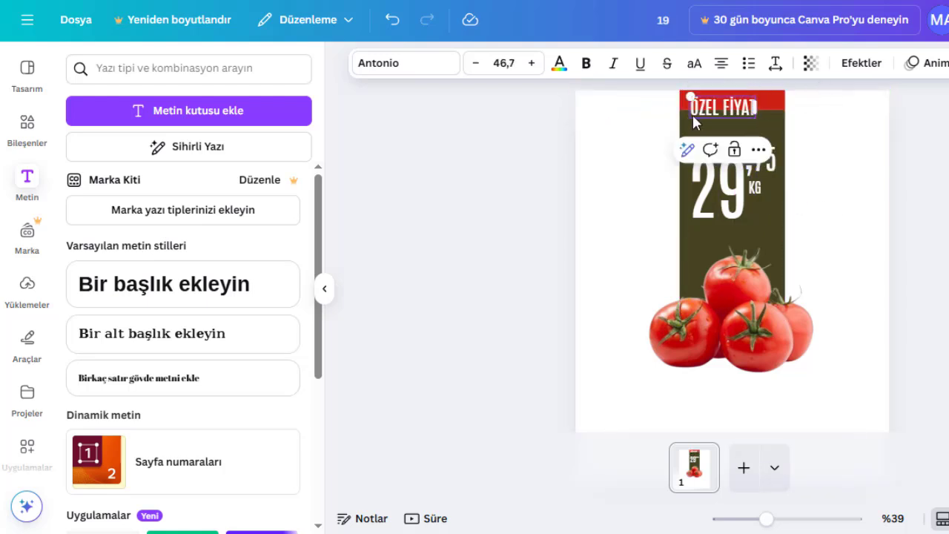
click(852, 141)
- Search the fonts for "SUG" and apply Sugo Display to the "ÖZEL FİYAT" text
click(735, 111)
click(409, 67)
double_click(150, 140)
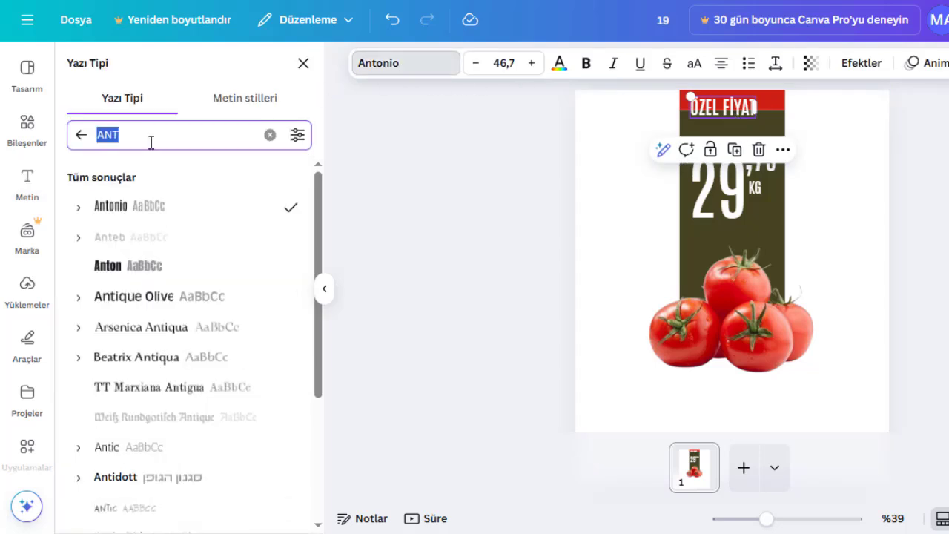
text(SUG)
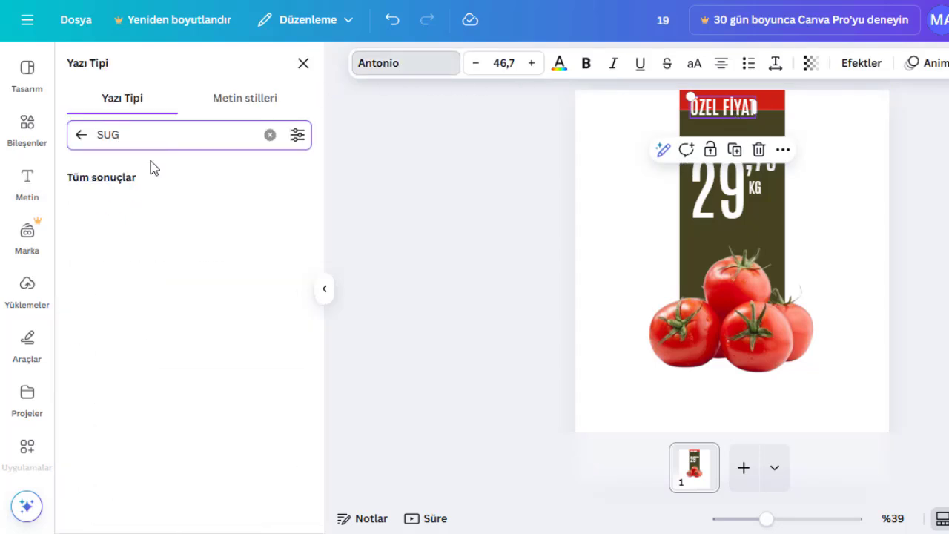
click(148, 236)
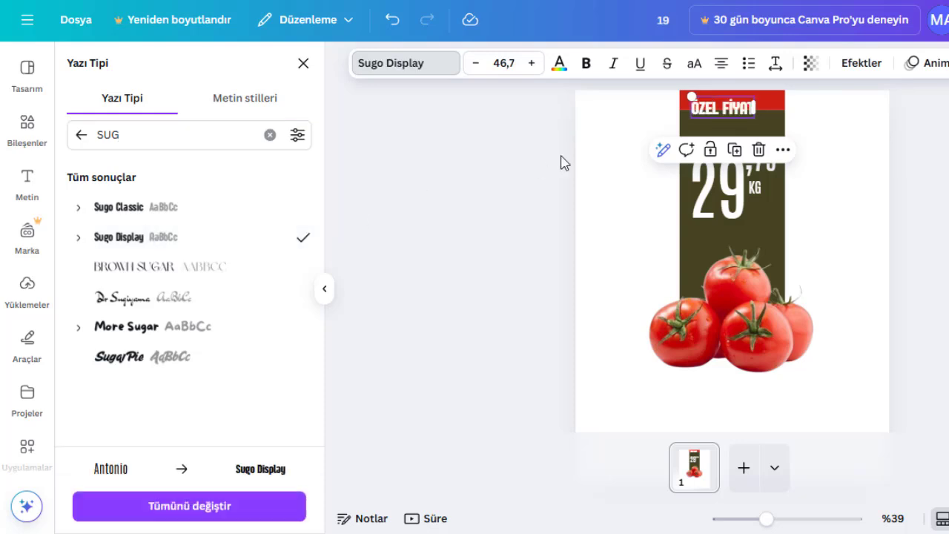
click(860, 127)
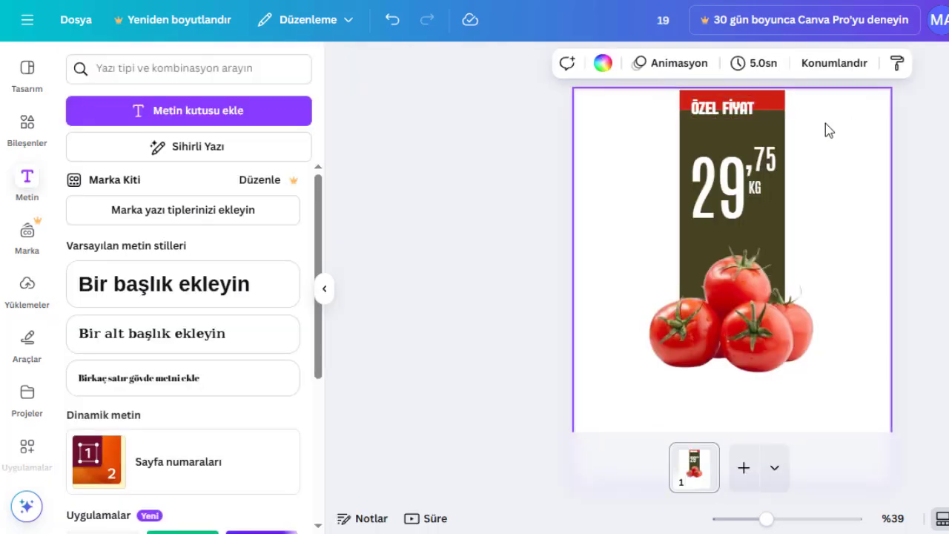
- Reduce the "ÖZEL FİYAT" text to size 32,1 and centre it inside the red band
click(733, 112)
mouse_move(732, 108)
mouse_down()
mouse_move(744, 102)
mouse_move(700, 89)
mouse_move(729, 106)
mouse_move(742, 99)
mouse_move(734, 102)
mouse_up()
scroll(734, 106, up, 4)
click(705, 106)
click(729, 109)
click(771, 112)
scroll(734, 104, up, 5)
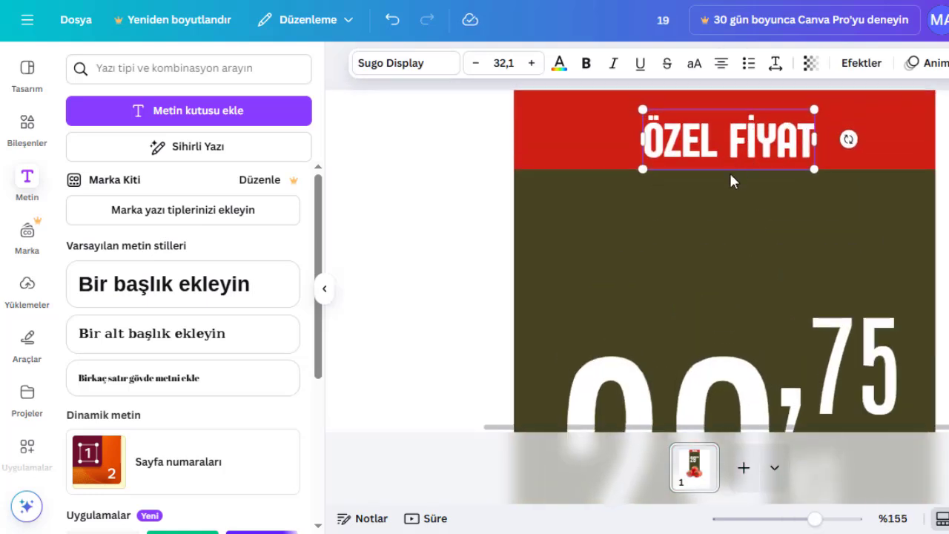
mouse_move(720, 146)
mouse_down()
mouse_move(720, 134)
mouse_move(718, 141)
mouse_up()
- Widen the letter spacing of the "ÖZEL FİYAT" text and recentre it in the red band
click(884, 66)
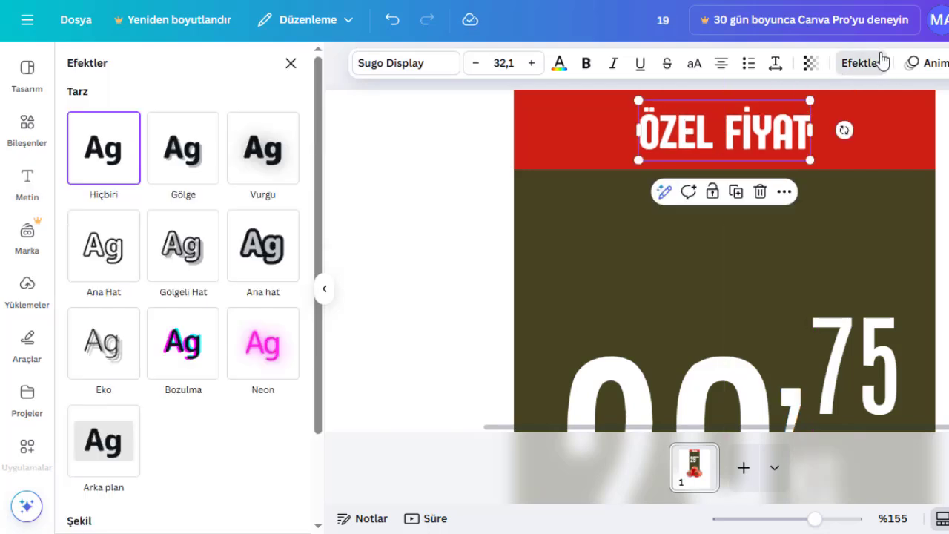
click(776, 65)
mouse_move(723, 126)
mouse_down()
mouse_move(710, 126)
mouse_move(740, 130)
mouse_up()
click(943, 188)
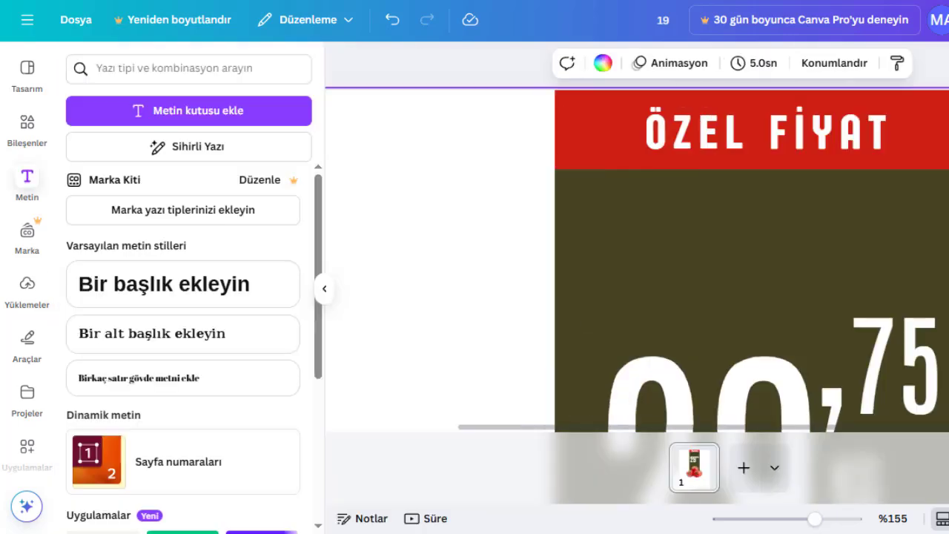
- Set the browser zoom to 80% and zoom the canvas out to 77%
key(ctrl+minus)
key(ctrl+minus)
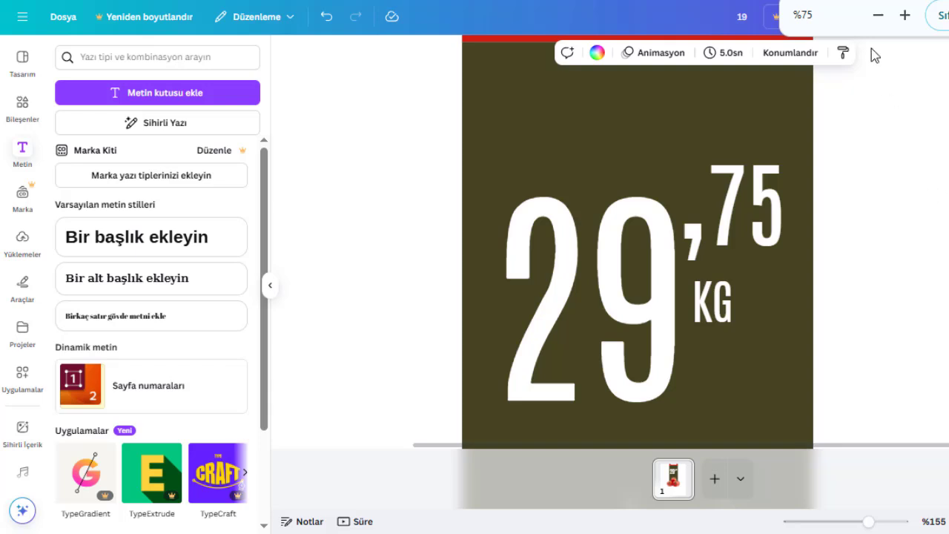
click(907, 18)
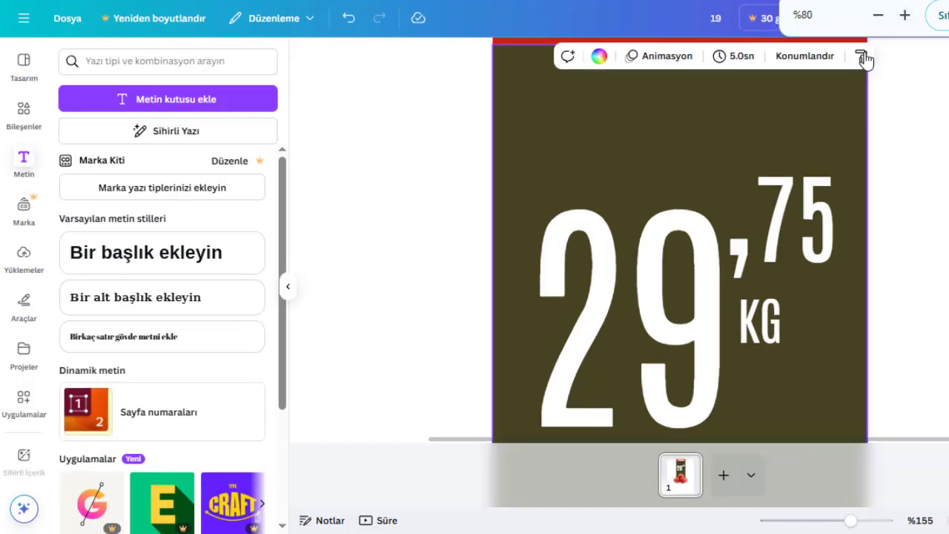
scroll(830, 129, down, 5)
scroll(832, 138, down, 2)
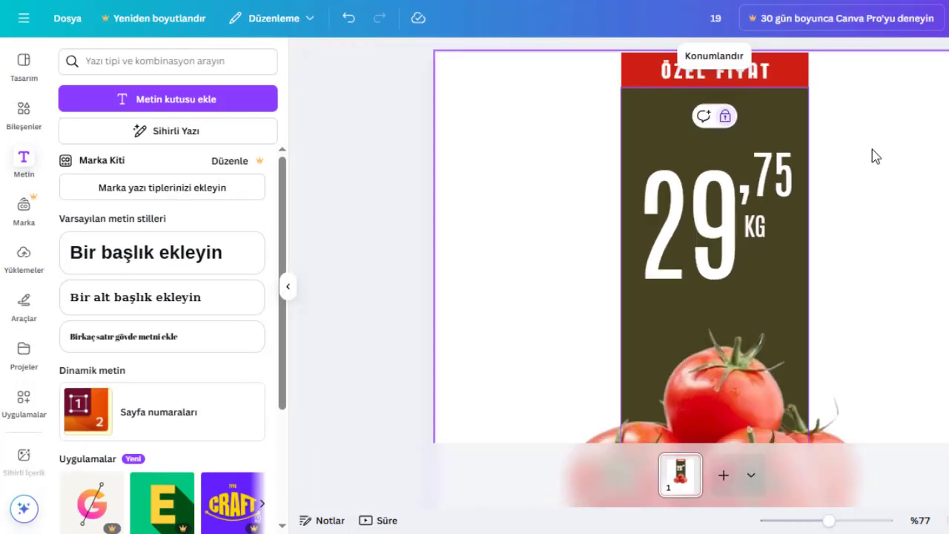
- Duplicate the "ÖZEL FİYAT" text, place the copy below the tomatoes and colour it olive from the photo colours
click(873, 153)
scroll(861, 148, down, 2)
click(728, 79)
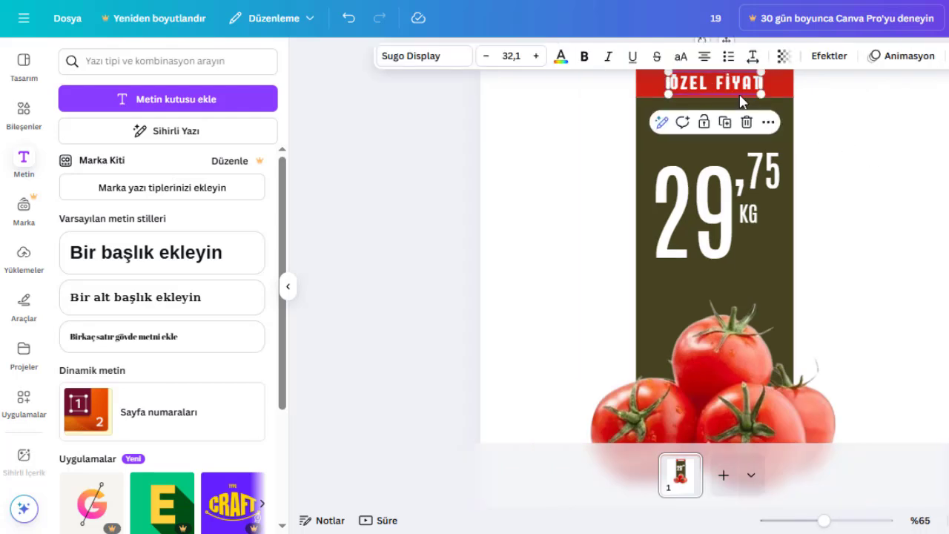
key(ctrl+d)
drag(727, 91, 718, 360)
scroll(810, 255, down, 1)
scroll(813, 257, down, 2)
click(562, 57)
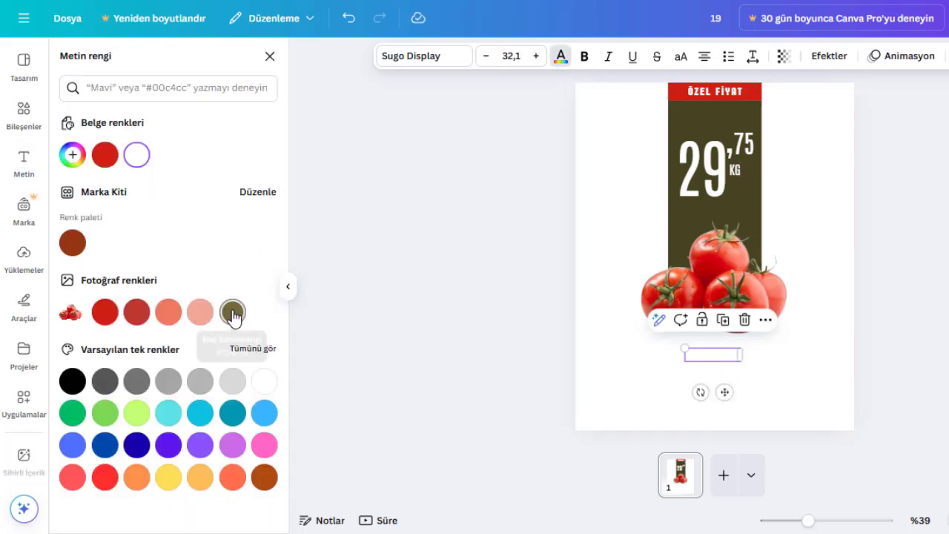
click(233, 312)
- Enlarge the copied text to size 122, centred below the tomatoes, and change its wording to "DOMATES"
drag(681, 351, 536, 270)
drag(633, 334, 710, 362)
double_click(710, 362)
text(D)
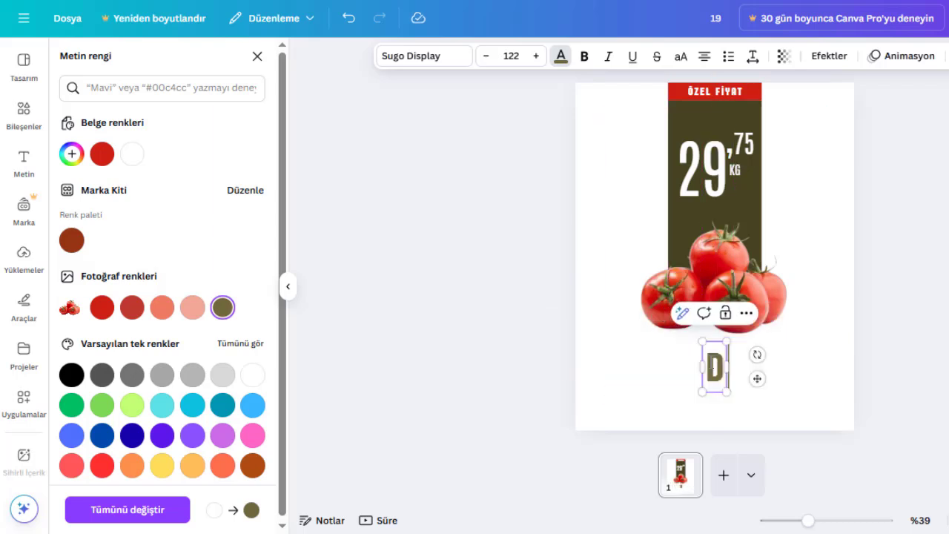
text(OMATES)
click(833, 314)
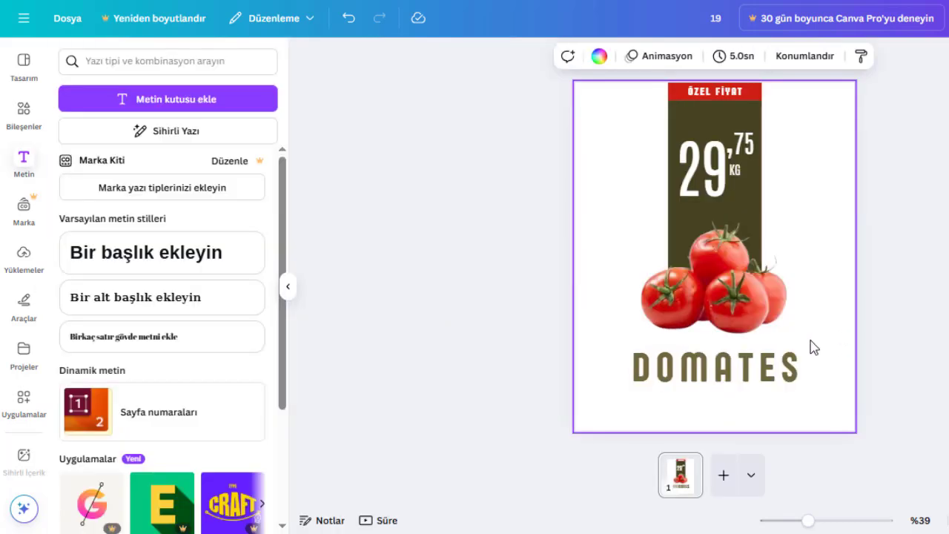
- Recolour the "DOMATES" text with a dark green sampled from a tomato stem in the photo
click(750, 376)
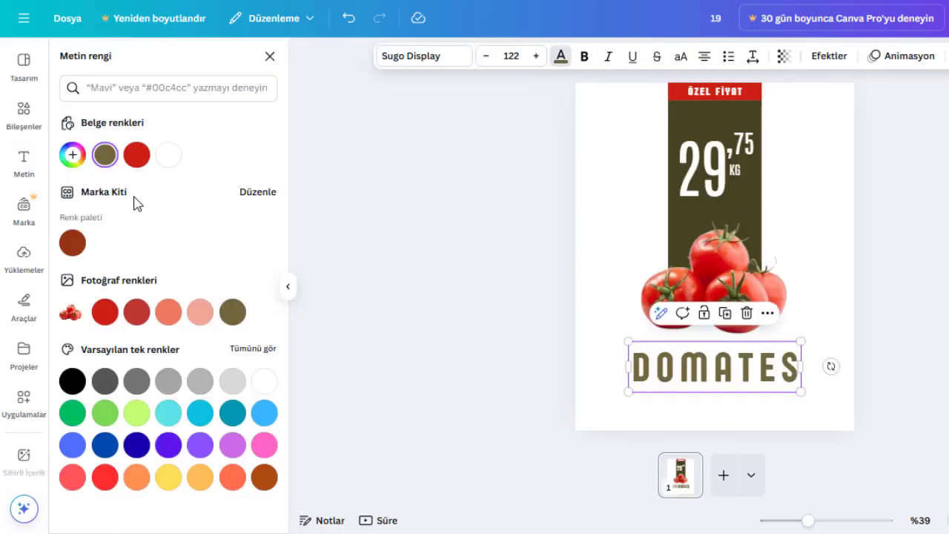
click(73, 155)
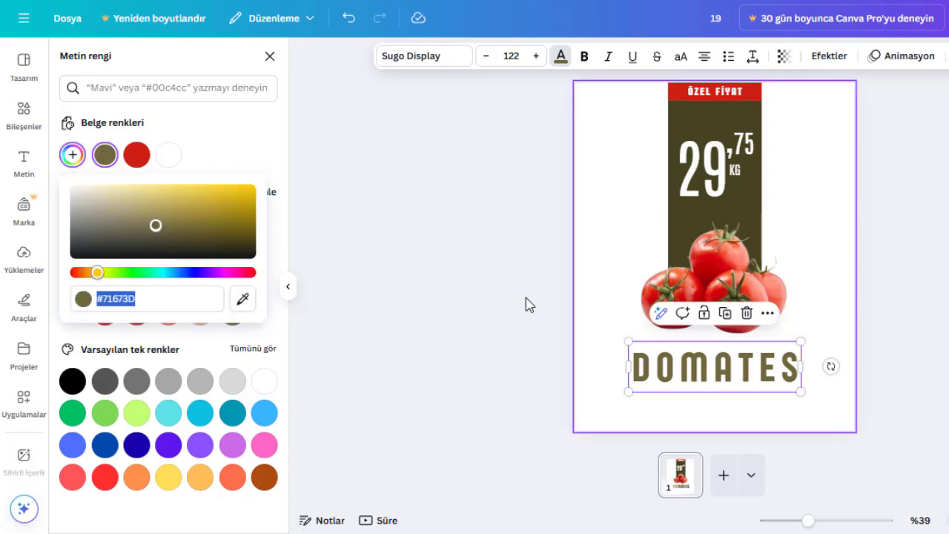
click(242, 298)
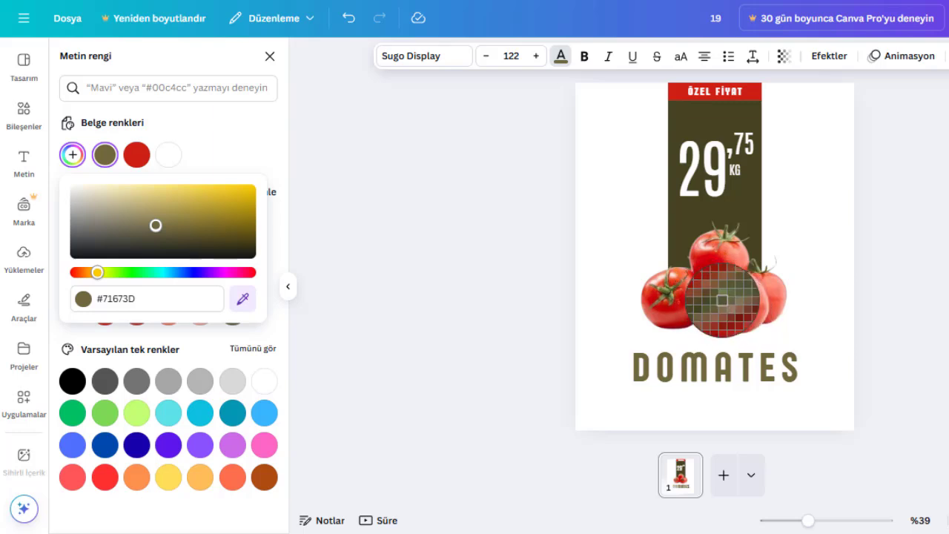
click(723, 300)
click(811, 307)
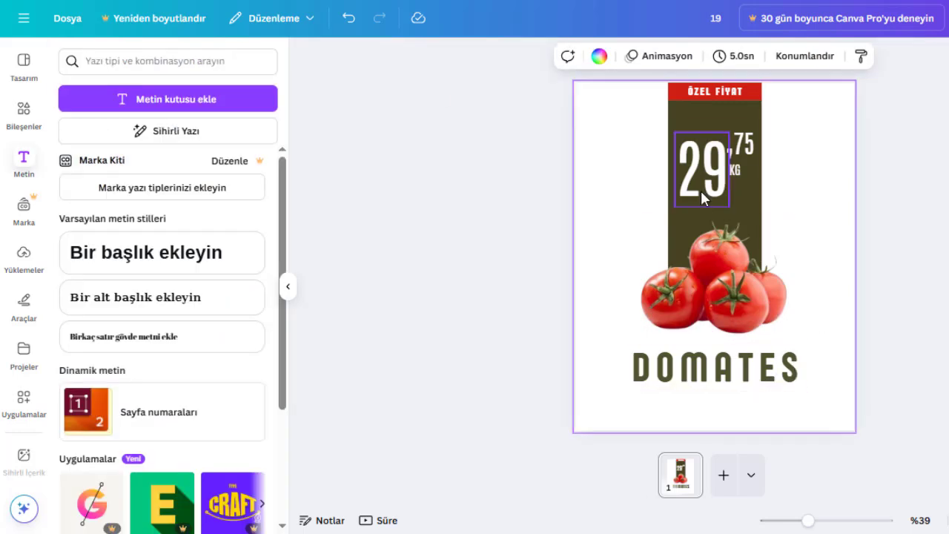
- Unlock the dark olive price panel, duplicate it and rotate the copy to -90° over the lower part of the poster
click(692, 121)
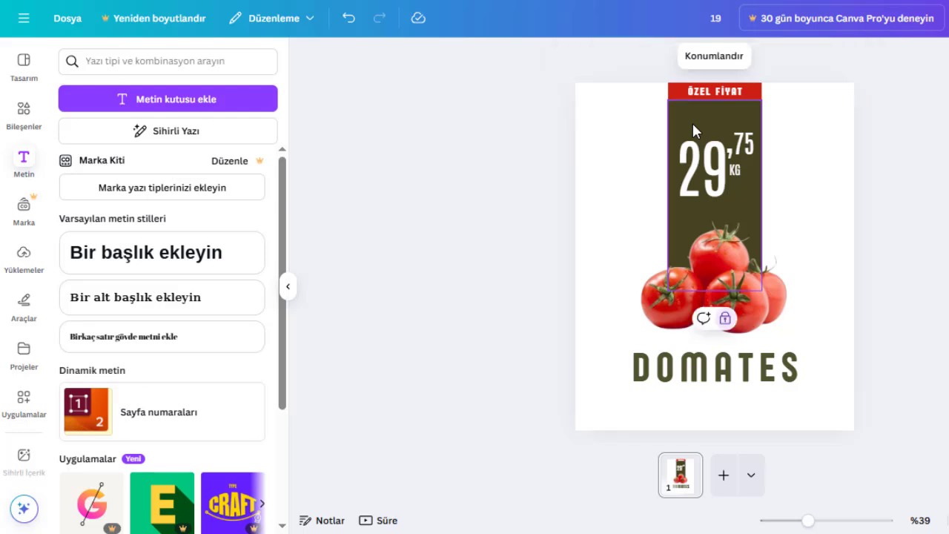
click(725, 319)
key(ctrl+d)
drag(725, 154, 728, 300)
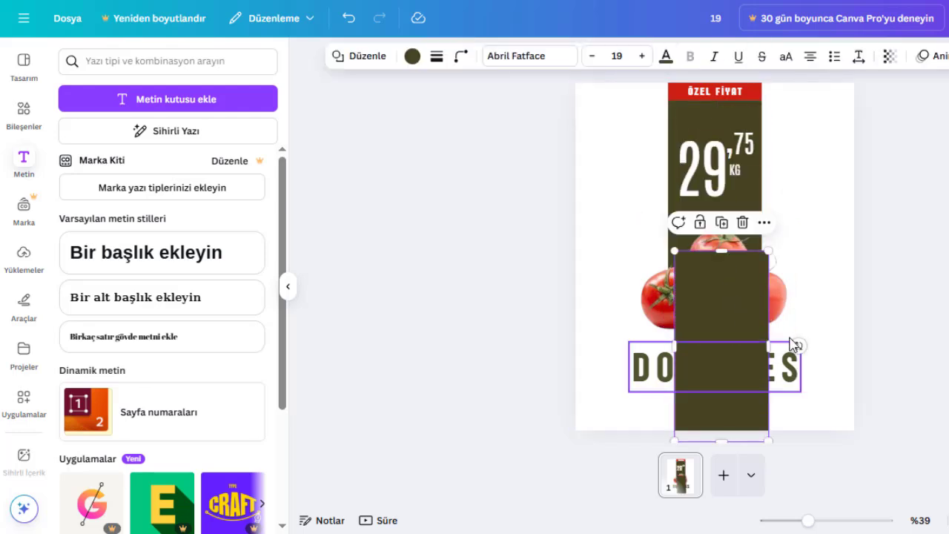
drag(797, 343, 718, 213)
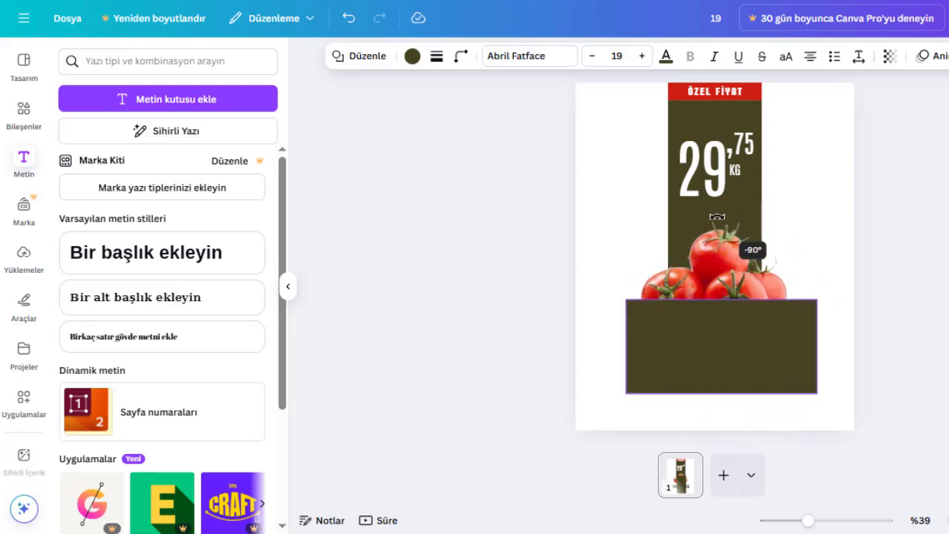
- Shrink the rotated rectangle into a small bar below "DOMATES" and shift both the text and the bar slightly up
drag(747, 355, 742, 402)
drag(809, 349, 747, 403)
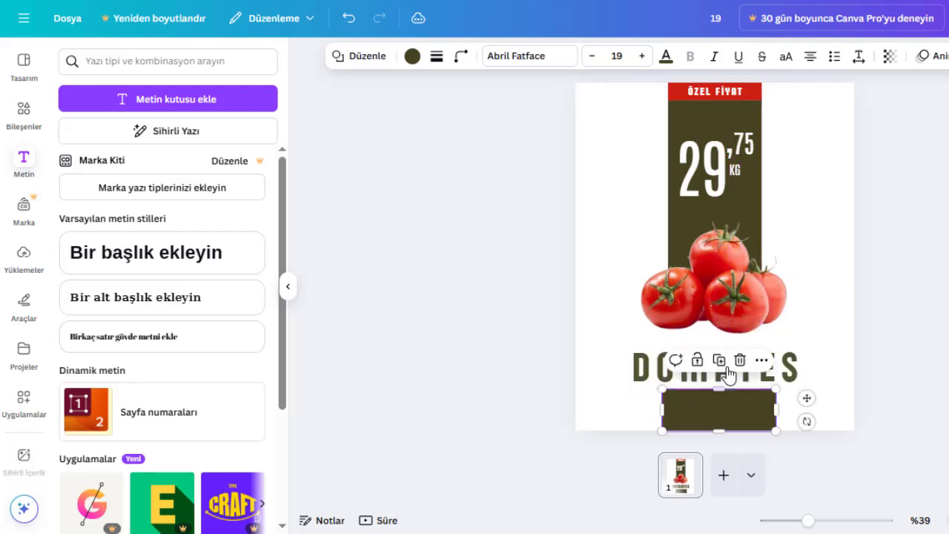
click(752, 372)
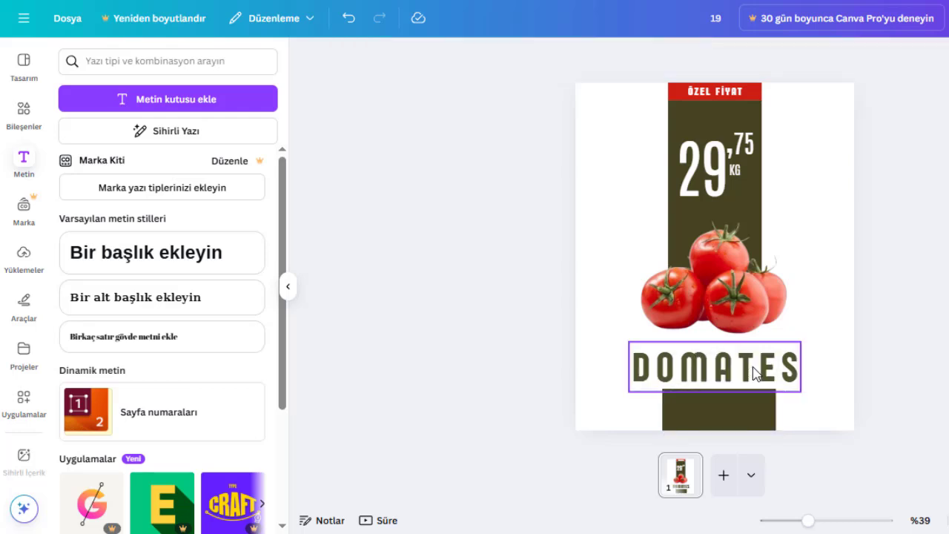
drag(755, 366, 742, 354)
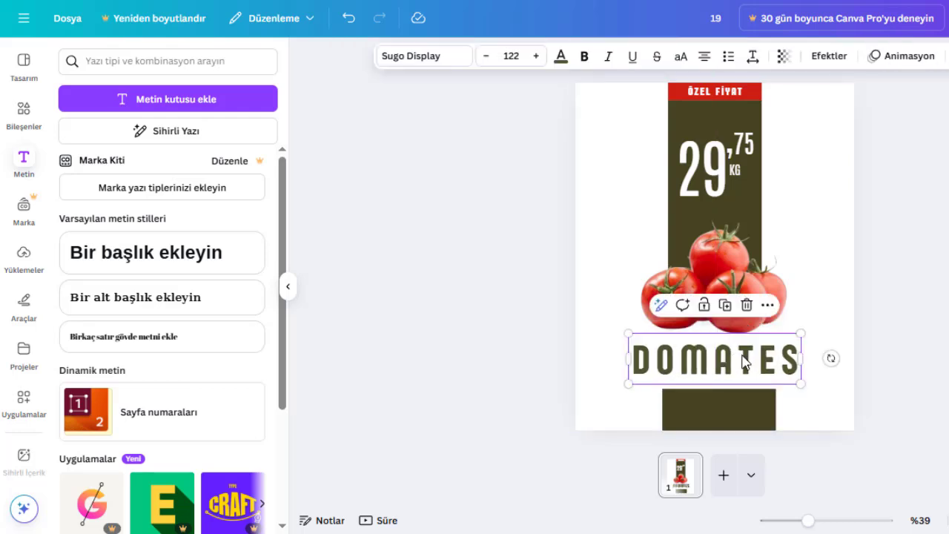
click(745, 407)
drag(744, 407, 745, 404)
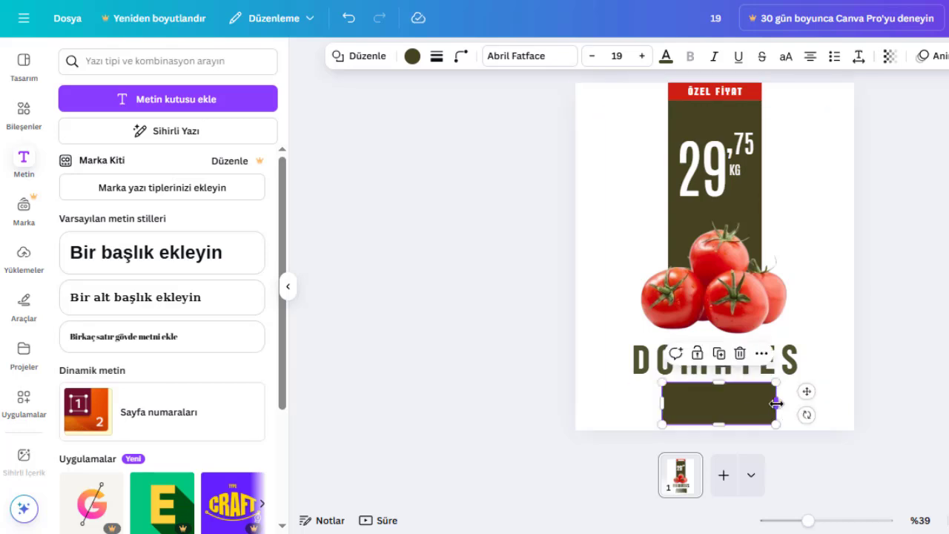
- Round the bar's corners to 42 and widen it to nearly the width of "DOMATES", centred on the page
click(460, 55)
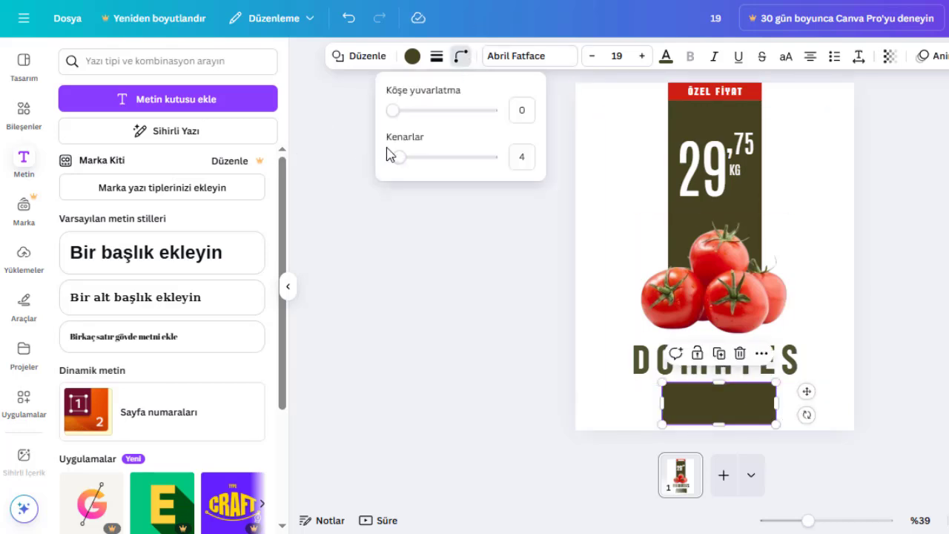
drag(399, 112, 436, 110)
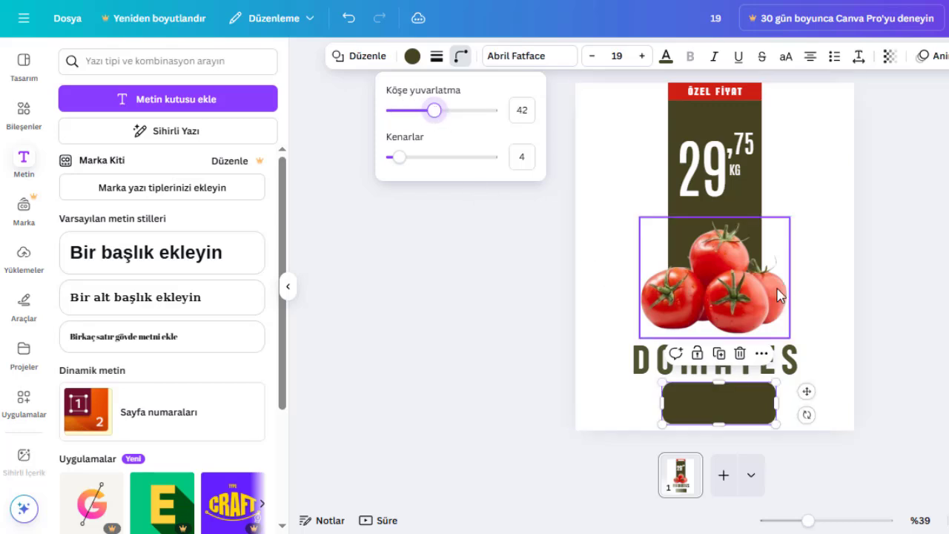
click(749, 366)
click(710, 407)
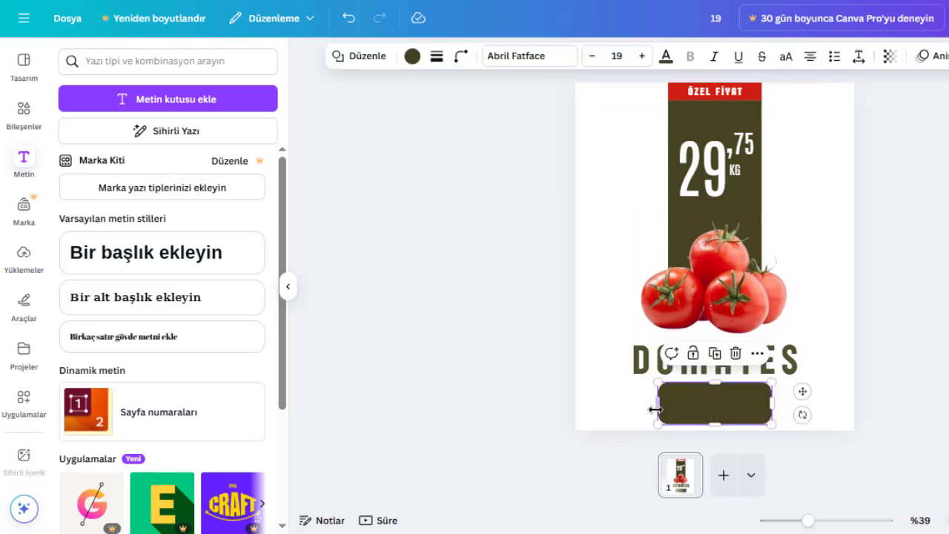
drag(660, 404, 615, 403)
drag(707, 404, 727, 404)
- Nudge the "DOMATES" text slightly up to leave a gap above the rounded bar
click(785, 368)
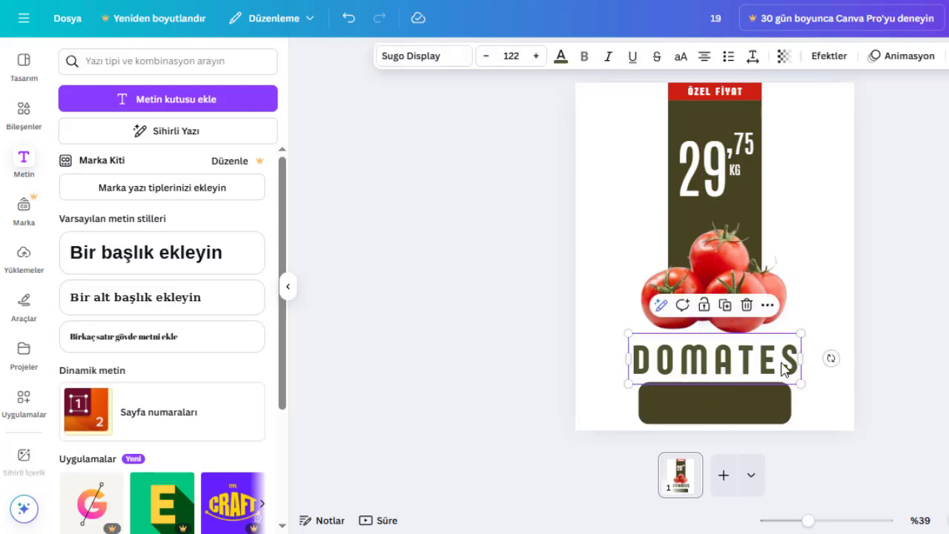
drag(784, 368, 780, 359)
click(823, 398)
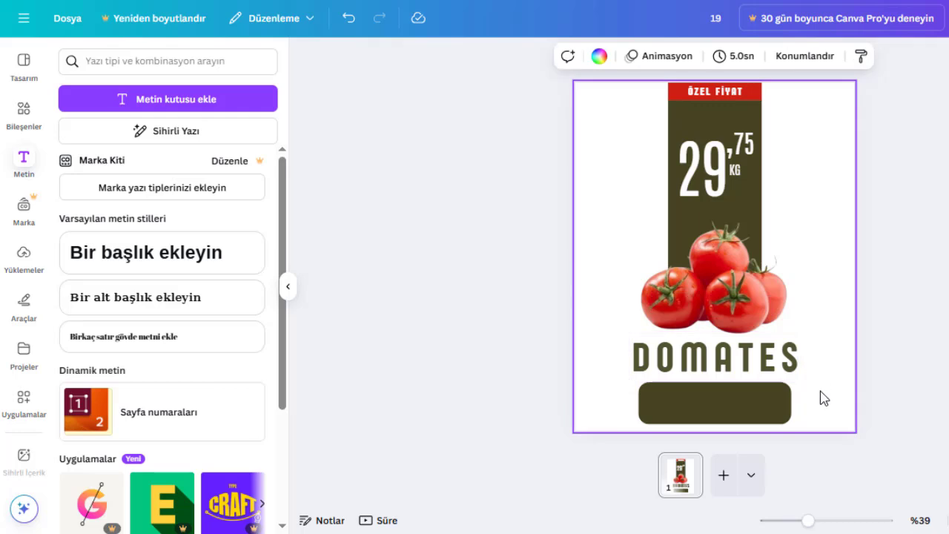
- Place a copy of the "DOMATES" text over the rounded bar and change its wording to "MARKET ADI"
drag(755, 366, 737, 413)
double_click(737, 411)
text(MAR)
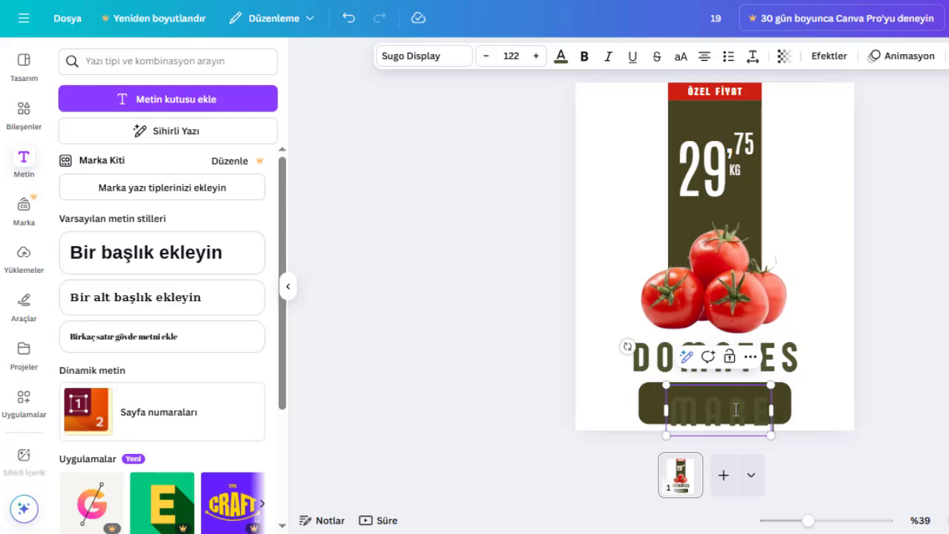
text(KET ADI)
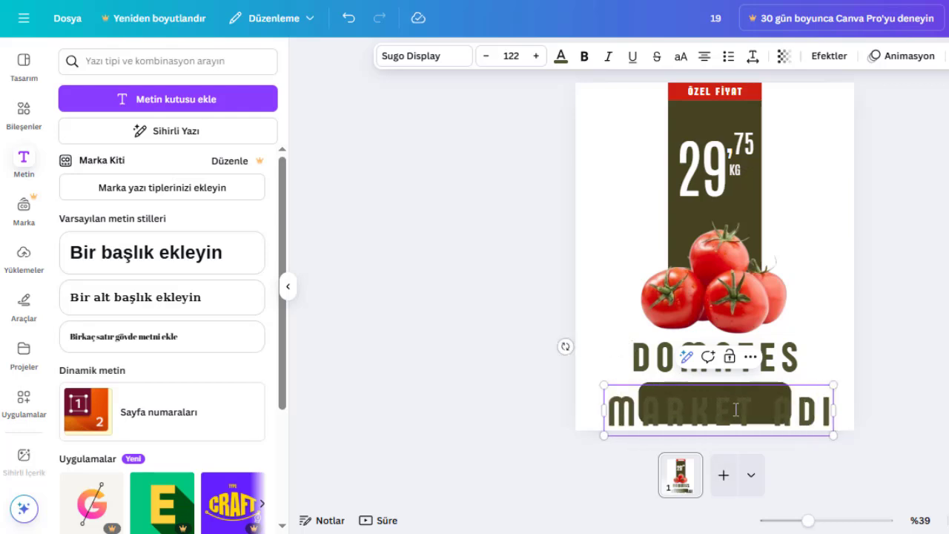
- Reduce the "MARKET ADI" text to size 72,3 inside the rounded bar and colour it white
drag(834, 385, 726, 402)
click(773, 422)
click(561, 55)
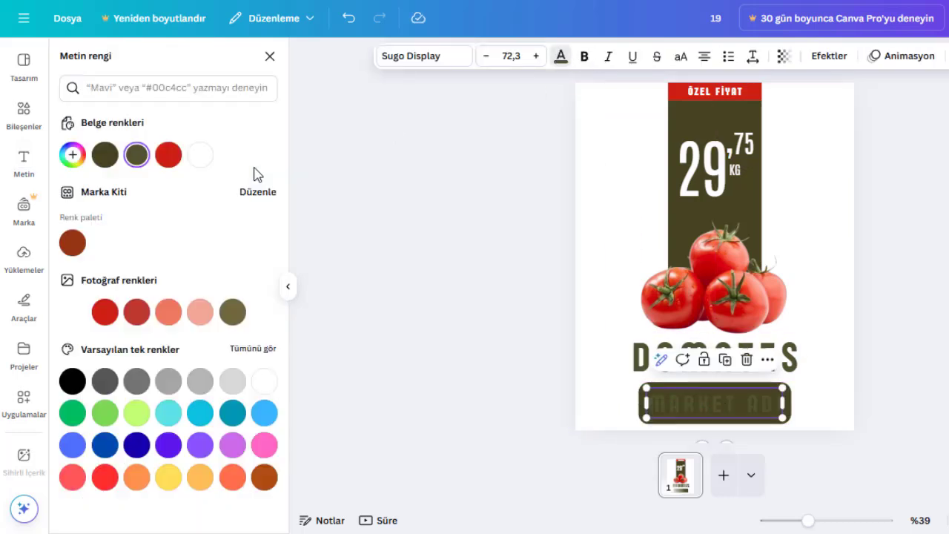
click(209, 161)
click(822, 219)
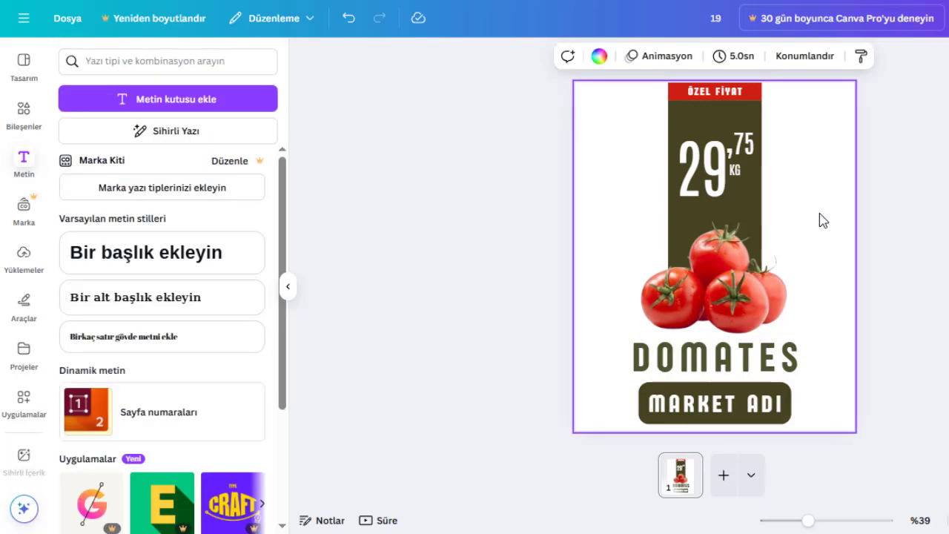